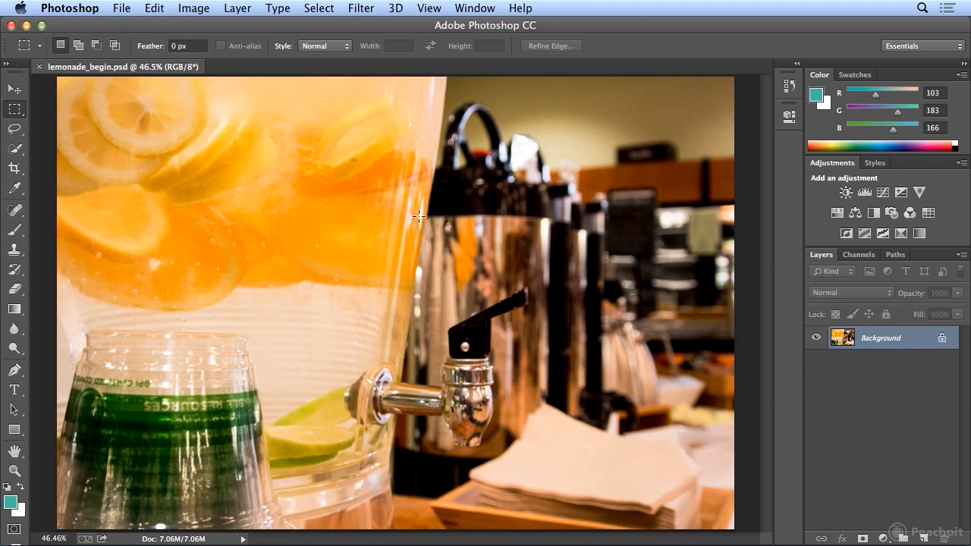
Step: Draw a rectangular selection around the drink dispenser's tap and deselect it
{"action": "left_click_drag", "start_coordinate": [349, 240], "coordinate": [543, 469]}
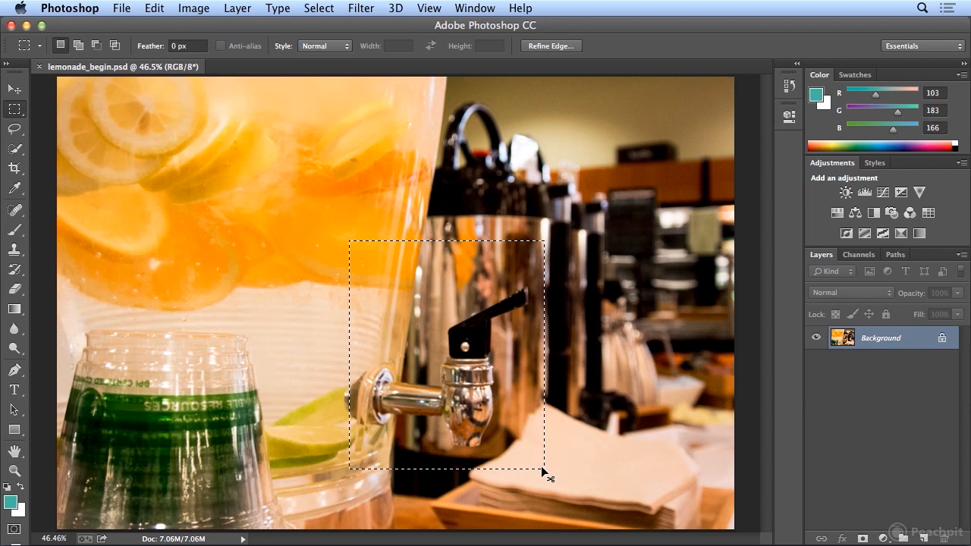
{"action": "left_click", "coordinate": [541, 468]}
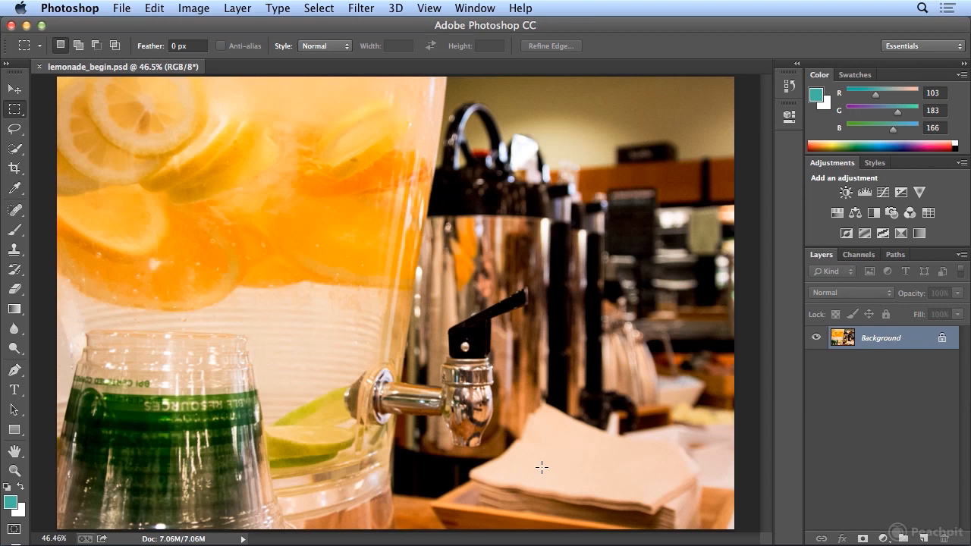
Step: Select the front lemon slice in the image's upper-left corner with an elliptical marquee, repositioning and resizing it to fit
{"action": "key", "text": "shift+m"}
{"action": "left_click_drag", "start_coordinate": [86, 77], "coordinate": [193, 174]}
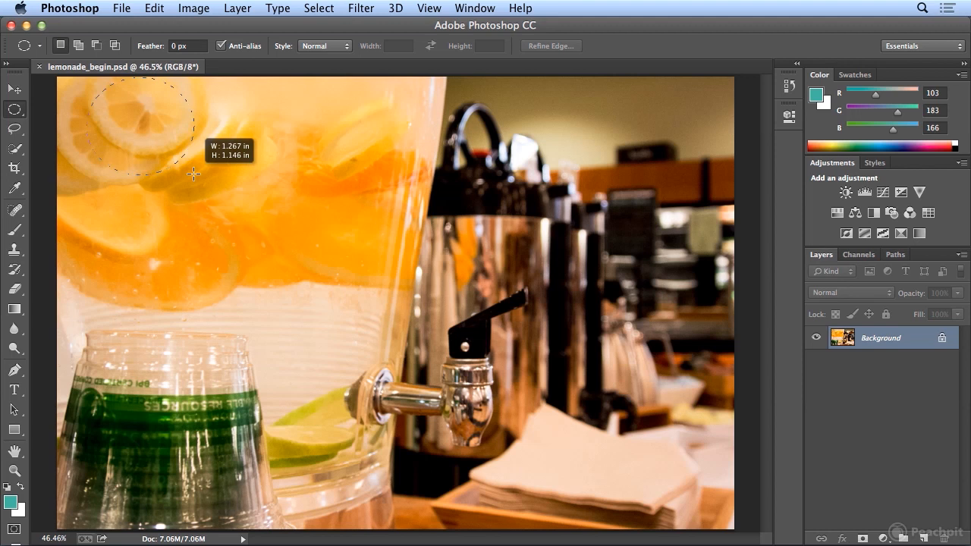
{"action": "left_click_drag", "start_coordinate": [194, 174], "coordinate": [194, 144]}
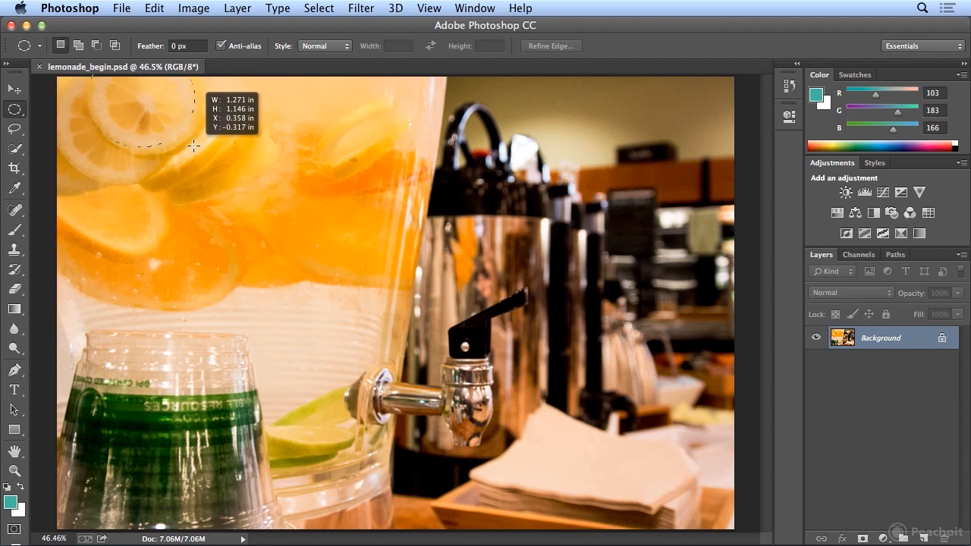
{"action": "left_click_drag", "start_coordinate": [194, 145], "coordinate": [208, 157]}
{"action": "key", "text": "space"}
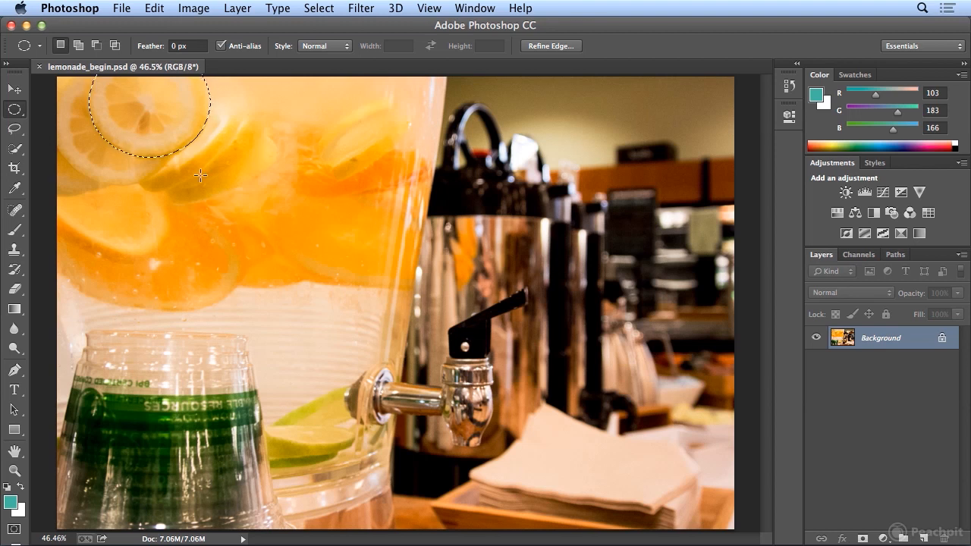
Step: Add the lemon slice behind it to the selection with a second ellipse about 1.66 in wide and 1.6 in high
{"action": "key", "text": "shift"}
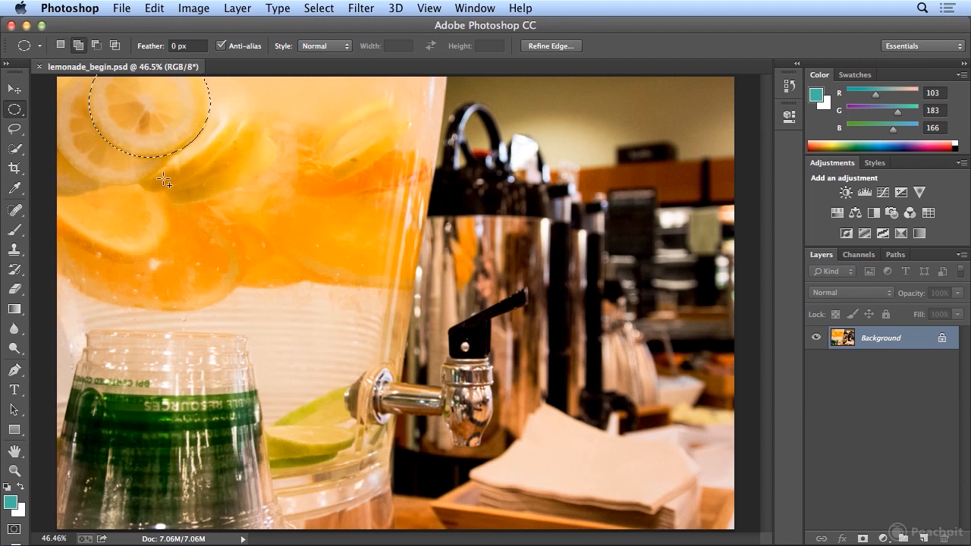
{"action": "left_click_drag", "start_coordinate": [50, 76], "coordinate": [167, 199]}
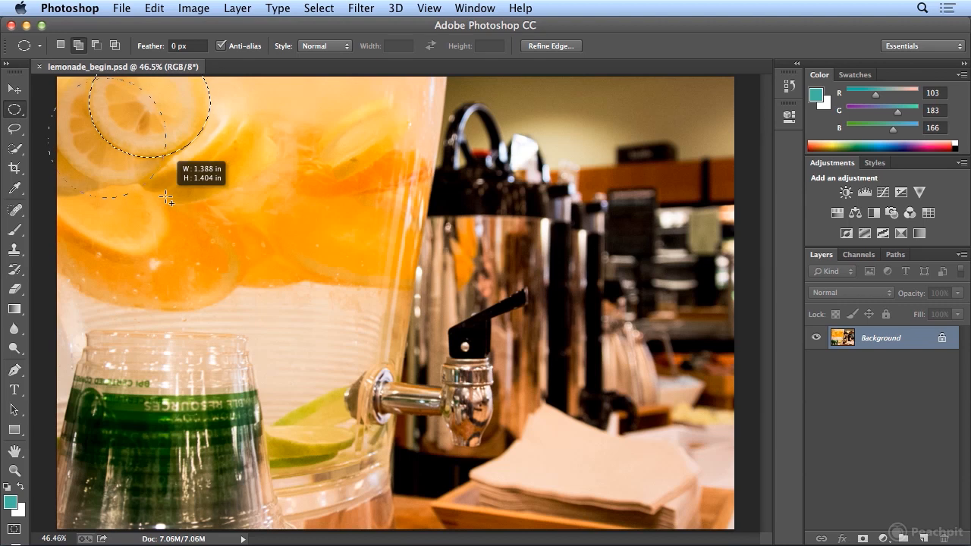
{"action": "key", "text": "space"}
{"action": "left_click_drag", "start_coordinate": [165, 197], "coordinate": [166, 177]}
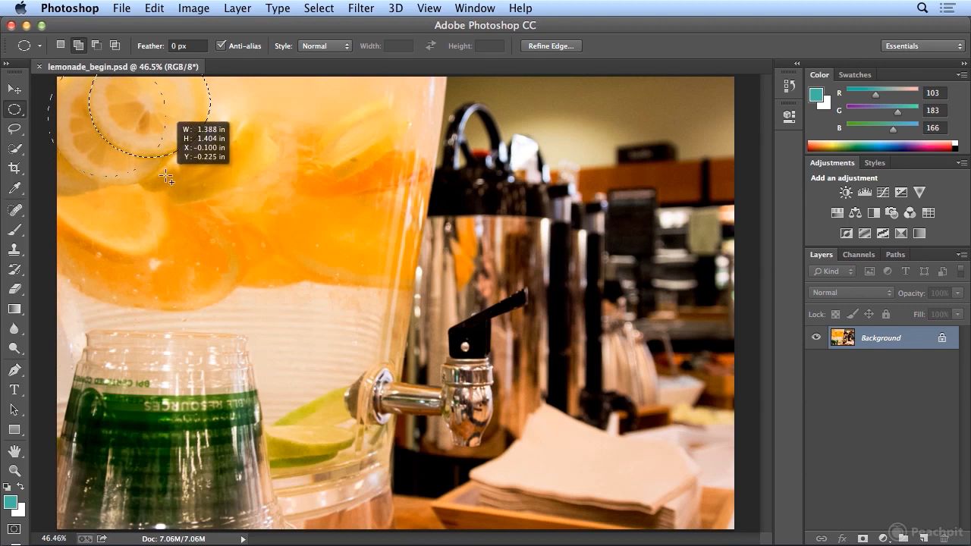
{"action": "left_click_drag", "start_coordinate": [165, 177], "coordinate": [187, 186]}
{"action": "key", "text": "space"}
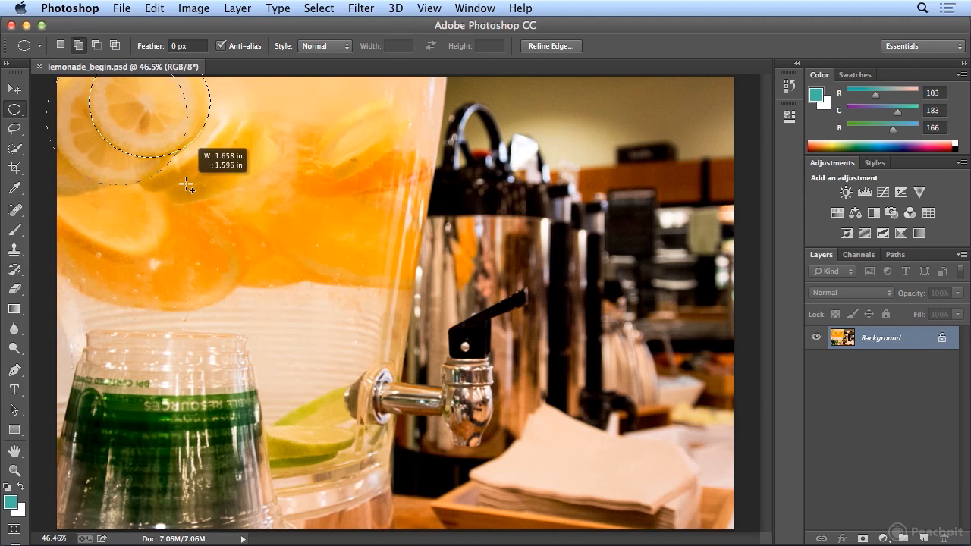
{"action": "left_click_drag", "start_coordinate": [187, 186], "coordinate": [186, 186]}
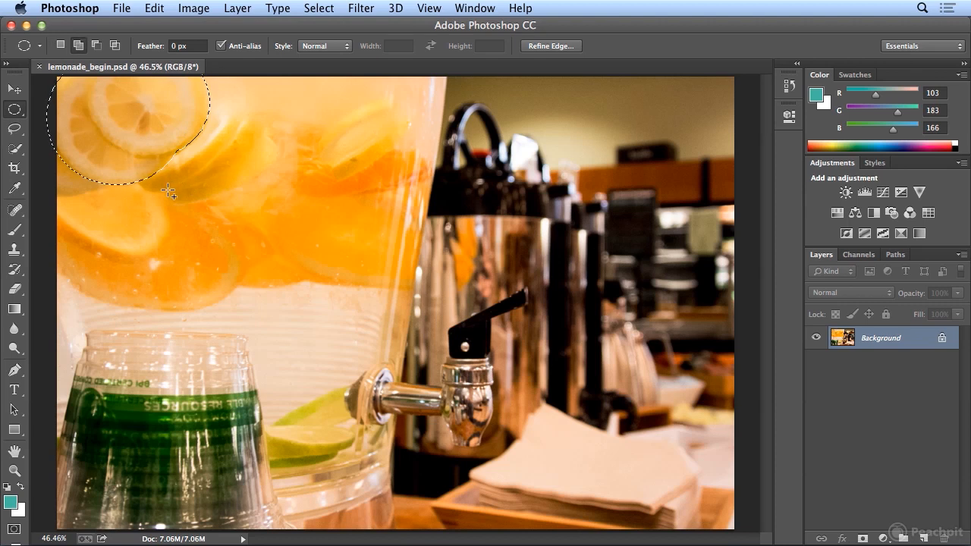
Step: Copy the selected lemon slices and create a new document named 2_lemons at the clipboard size
{"action": "left_click", "coordinate": [154, 8]}
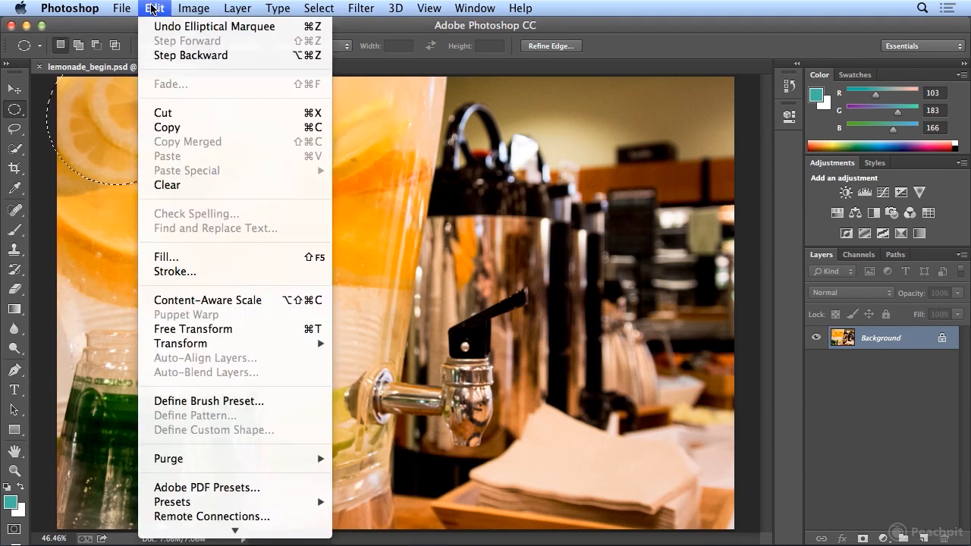
{"action": "left_click", "coordinate": [167, 127]}
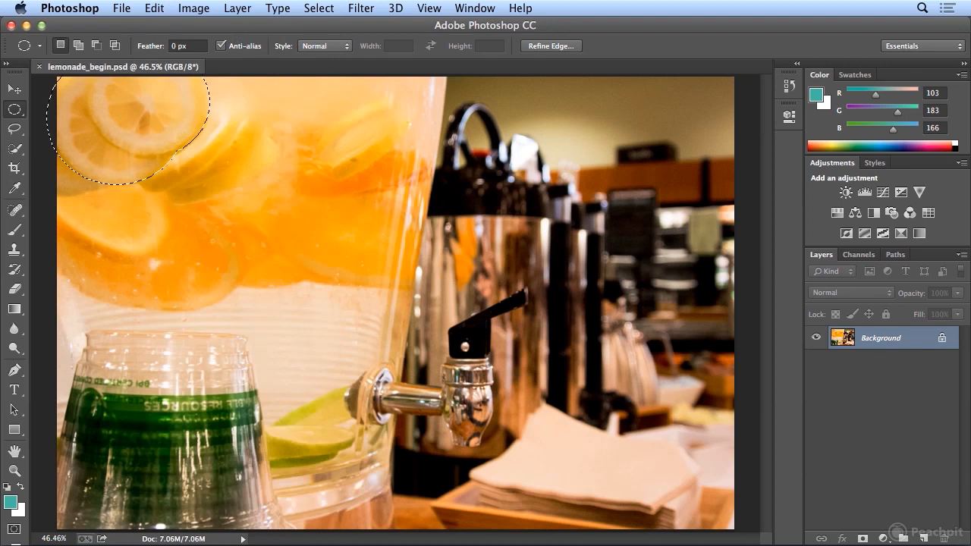
{"action": "left_click", "coordinate": [129, 8]}
{"action": "left_click", "coordinate": [138, 26]}
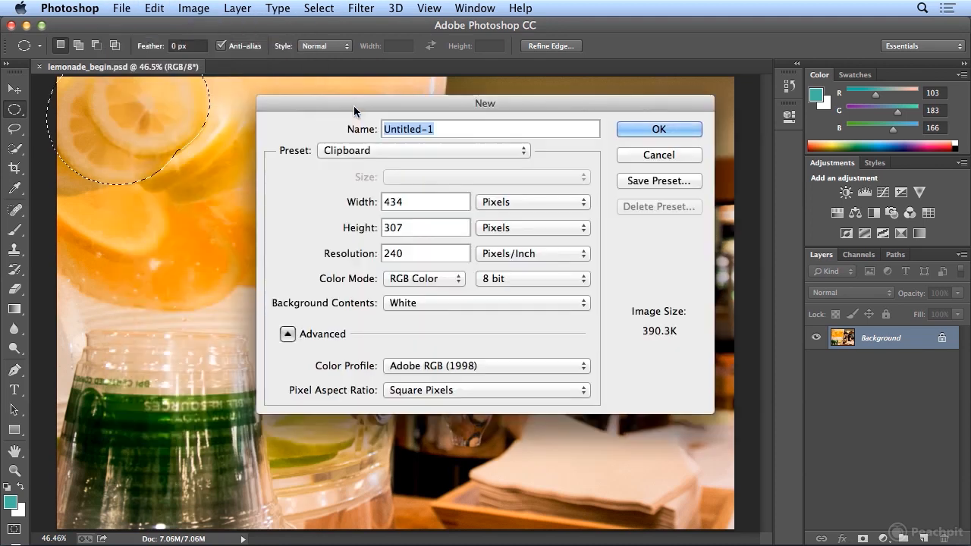
{"action": "type", "text": "2"}
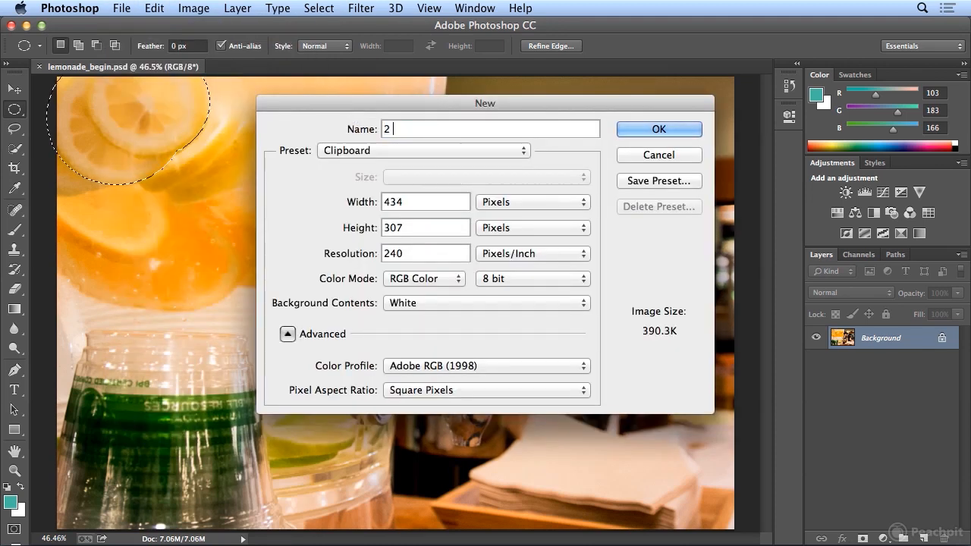
{"action": "type", "text": "_lemons"}
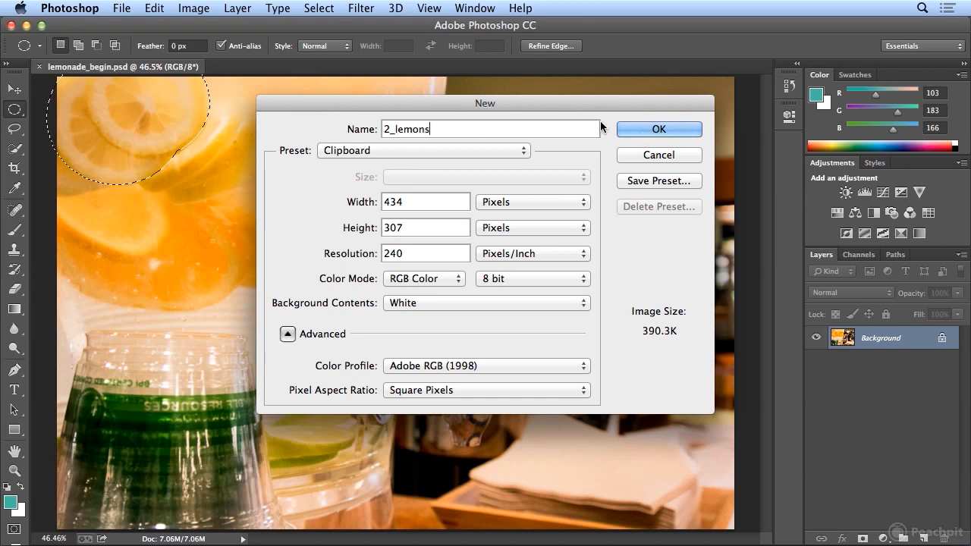
{"action": "left_click", "coordinate": [643, 136]}
Step: Paste the copied lemon slices into the new document and rename their layer to "2 lemons"
{"action": "left_click", "coordinate": [154, 8]}
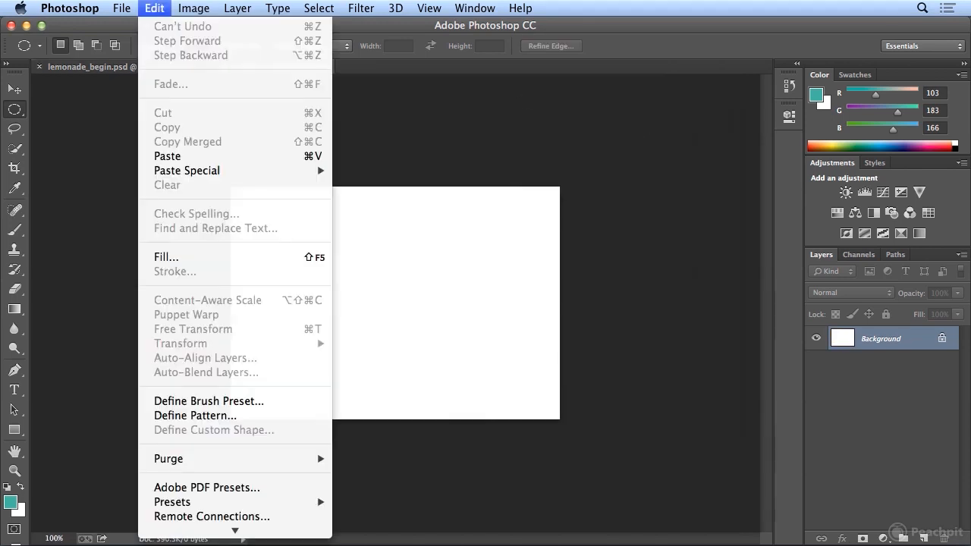
{"action": "left_click", "coordinate": [190, 158]}
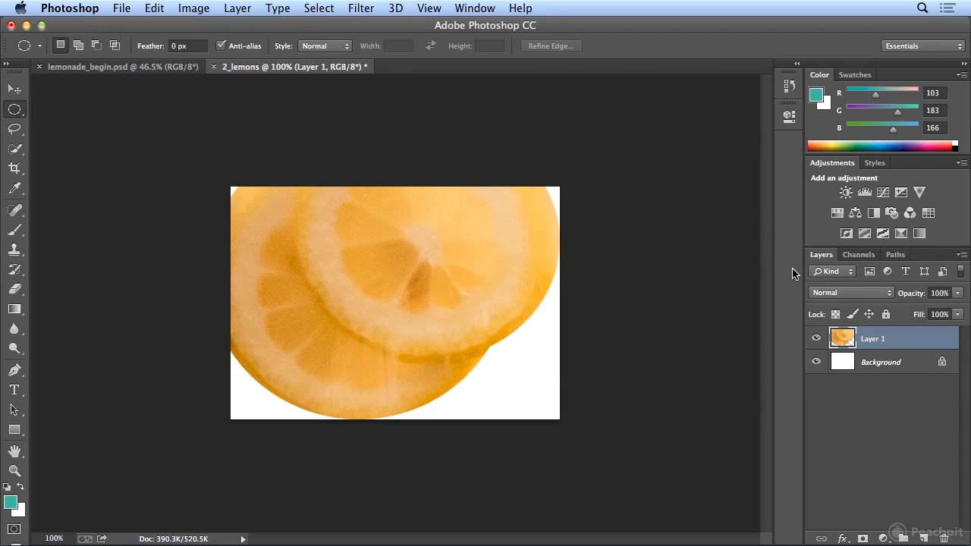
{"action": "double_click", "coordinate": [873, 340]}
{"action": "key", "text": "BackSpace"}
{"action": "type", "text": "2 lemons"}
{"action": "key", "text": "Return"}
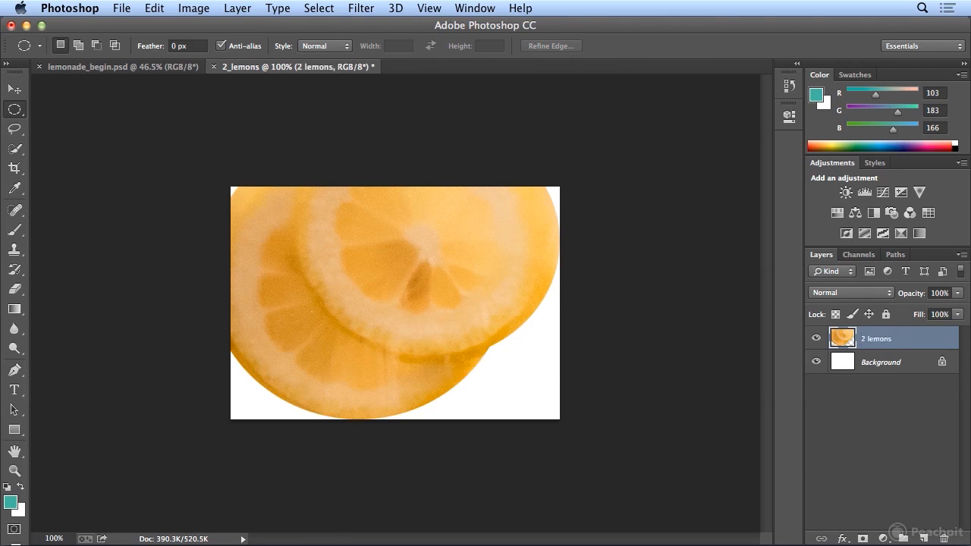
Step: Select a small circle at the front lemon slice's center and nudge the selection outline toward the slice's lower right
{"action": "left_click_drag", "start_coordinate": [401, 218], "coordinate": [459, 280]}
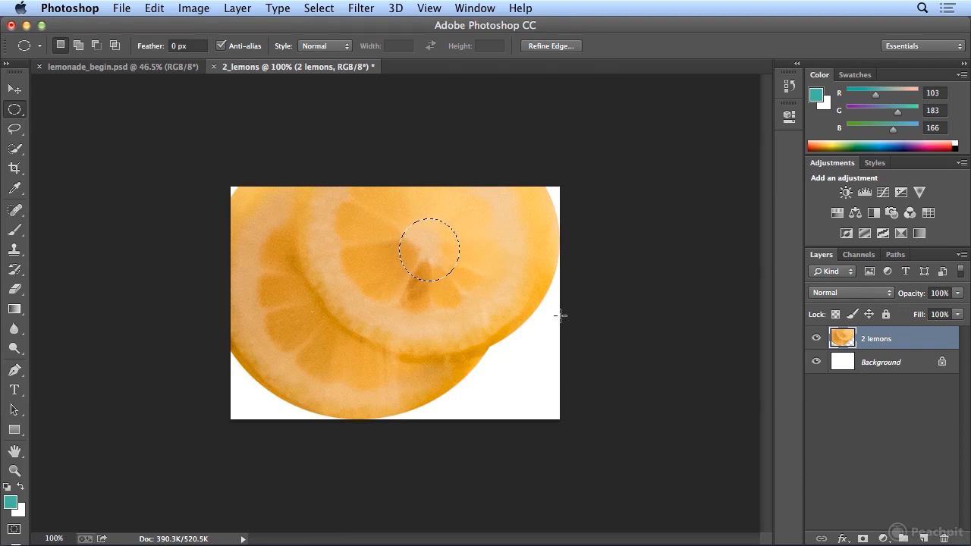
{"action": "key", "text": "Up"}
{"action": "key", "text": "Up"}
{"action": "key", "text": "Up"}
{"action": "key", "text": "Up"}
{"action": "key", "text": "Up"}
{"action": "key", "text": "shift"}
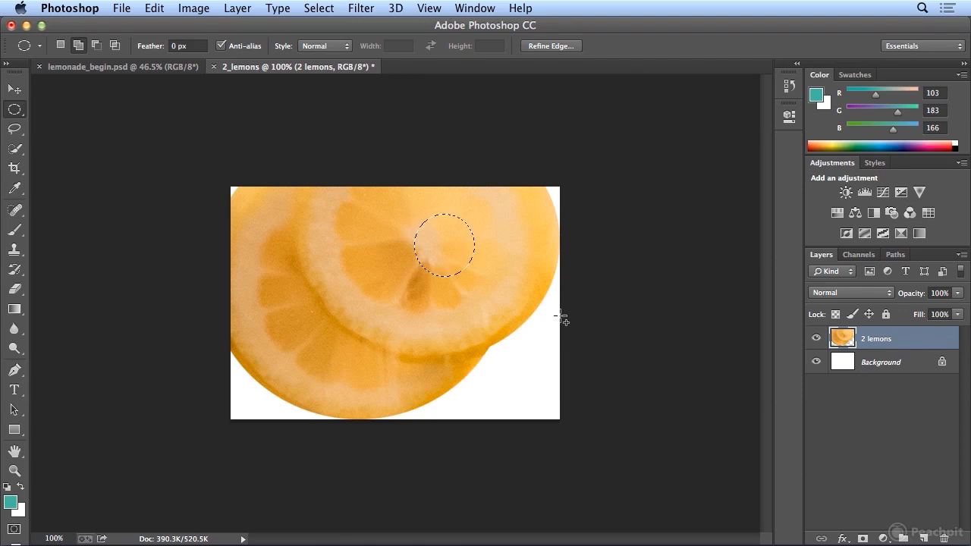
{"action": "key", "text": "shift+Right"}
{"action": "key", "text": "shift+Right"}
{"action": "key", "text": "shift+Right"}
{"action": "key", "text": "shift+Down"}
{"action": "key", "text": "shift+Down"}
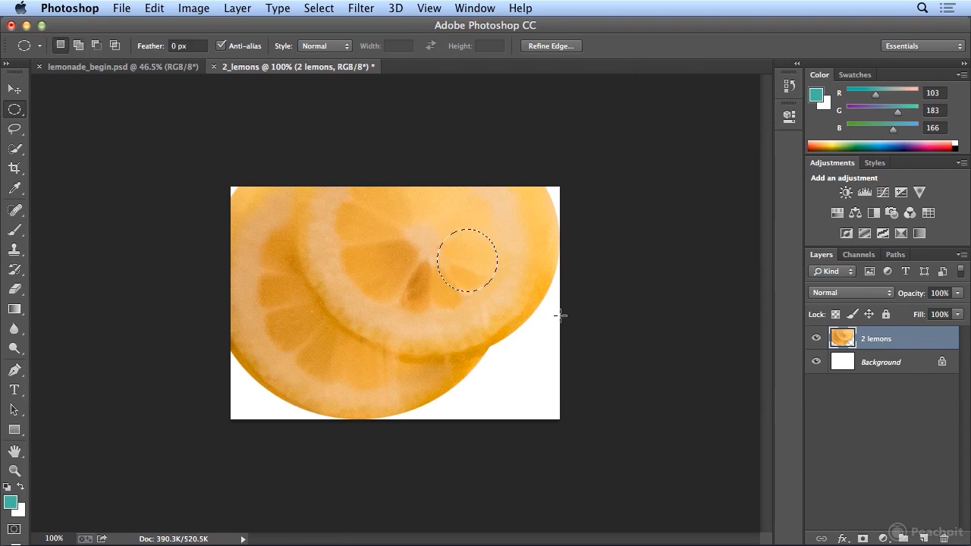
{"action": "key", "text": "Down"}
{"action": "key", "text": "Up"}
{"action": "key", "text": "Up"}
{"action": "key", "text": "Up"}
{"action": "key", "text": "Up"}
{"action": "key", "text": "Down"}
{"action": "key", "text": "Down"}
{"action": "key", "text": "Down"}
Step: Add two circular selections: one on the left half of the front slice and a larger one on the rear slice
{"action": "key", "text": "shift"}
{"action": "left_click_drag", "start_coordinate": [339, 210], "coordinate": [404, 275]}
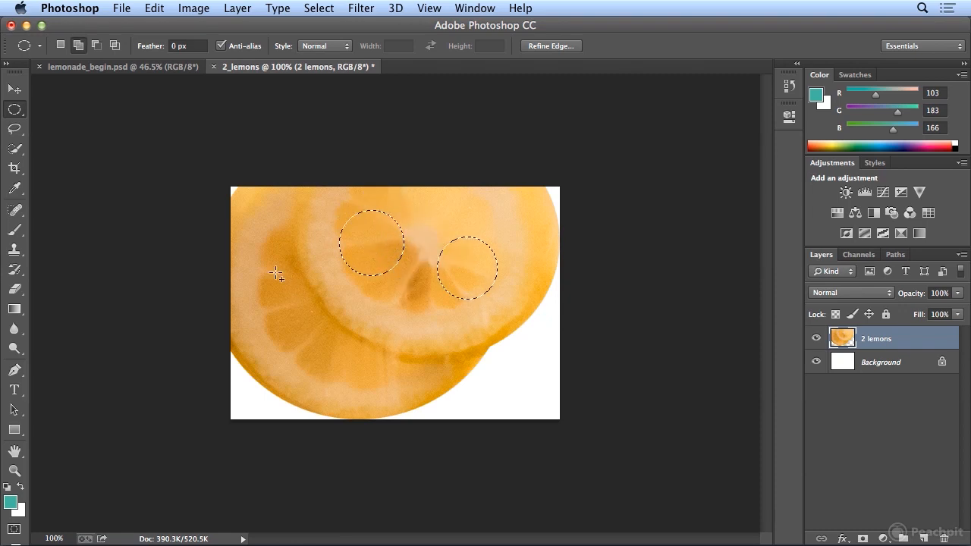
{"action": "left_click_drag", "start_coordinate": [262, 271], "coordinate": [351, 361]}
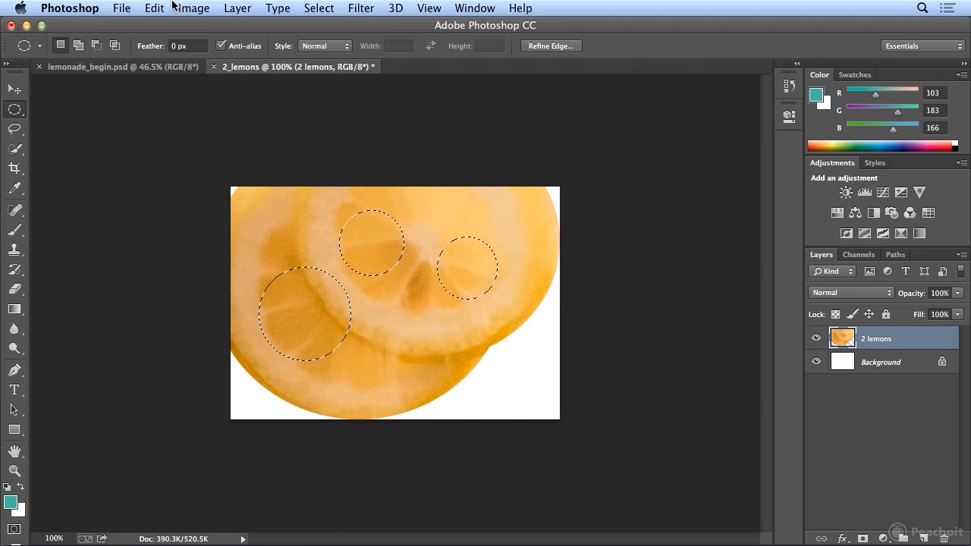
Step: Invert the selection, delete everything outside the three circles on the 2 lemons layer, and deselect
{"action": "left_click", "coordinate": [319, 7]}
{"action": "left_click", "coordinate": [334, 70]}
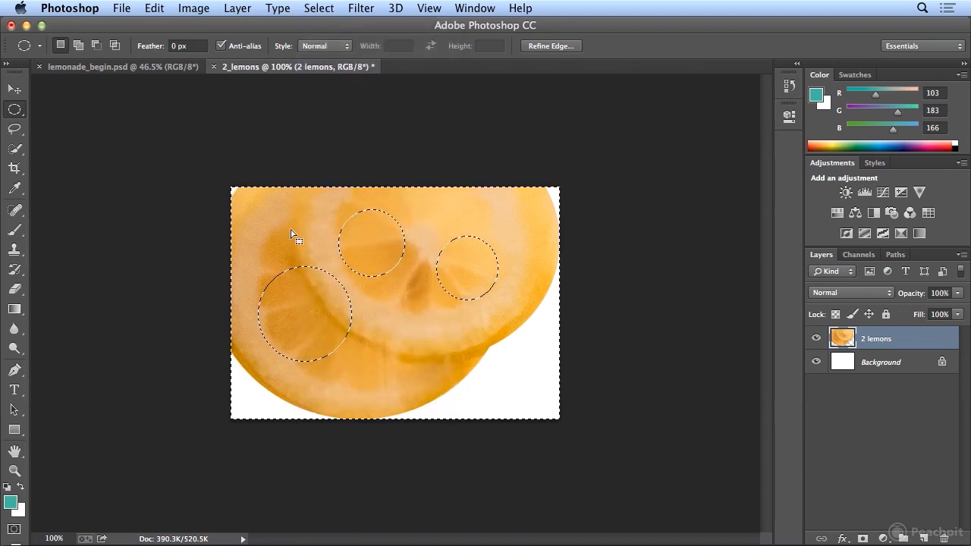
{"action": "key", "text": "Delete"}
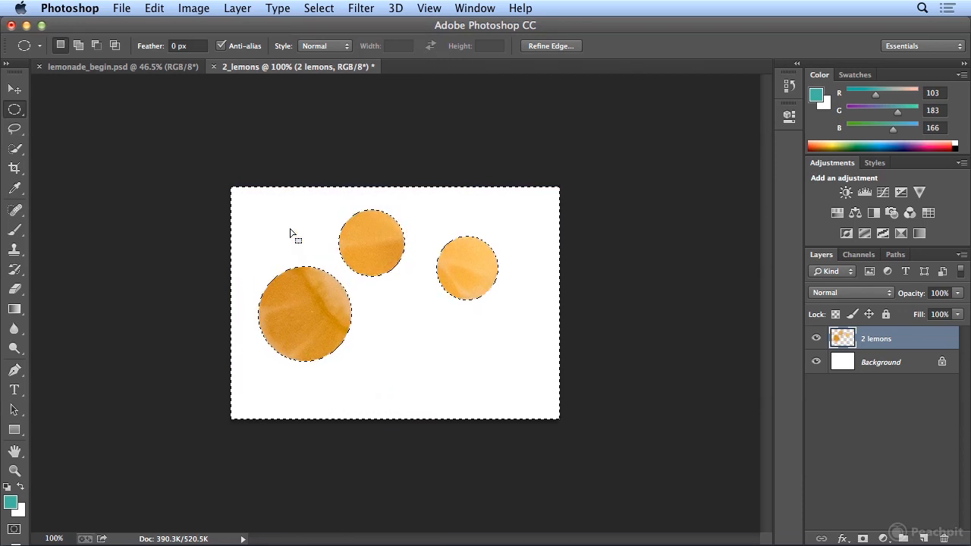
{"action": "key", "text": "super+d"}
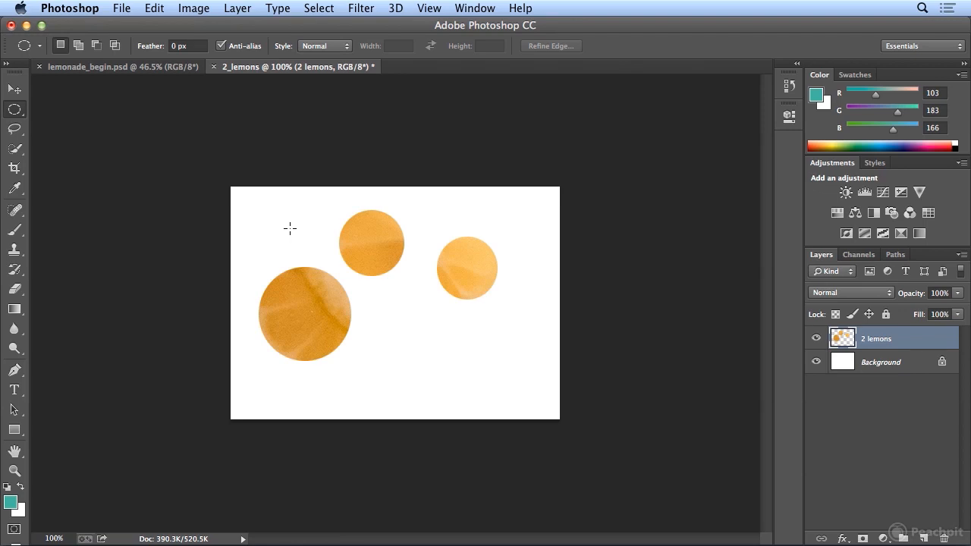
Step: In lemonade_begin.psd, clear the lemon selection and select the tap and its handle using the Quick Selection tool with brush size 25
{"action": "left_click", "coordinate": [130, 68]}
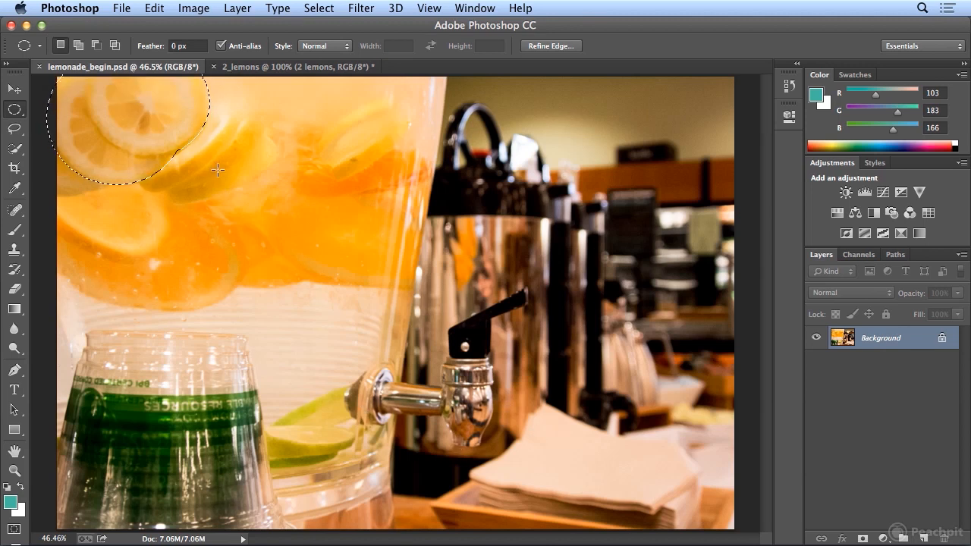
{"action": "key", "text": "super+d"}
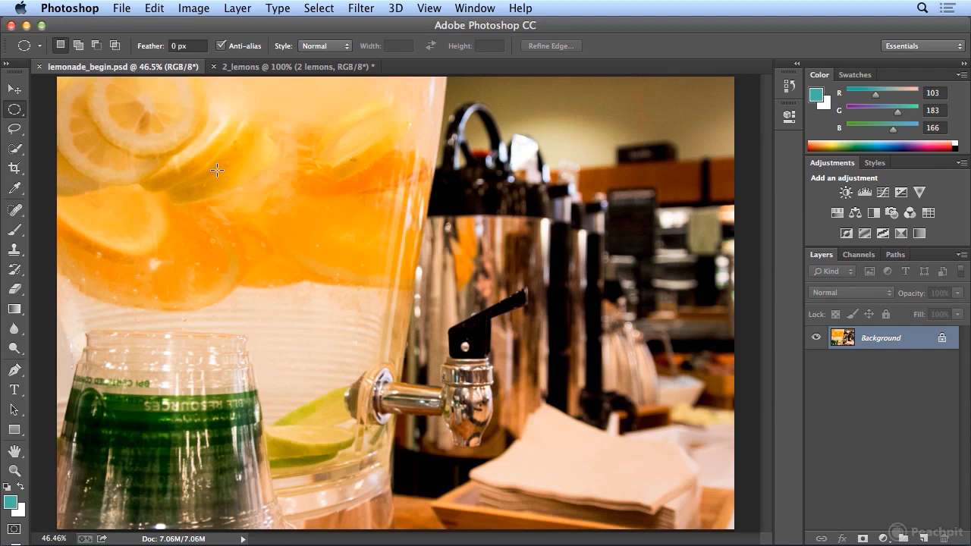
{"action": "left_click", "coordinate": [14, 149]}
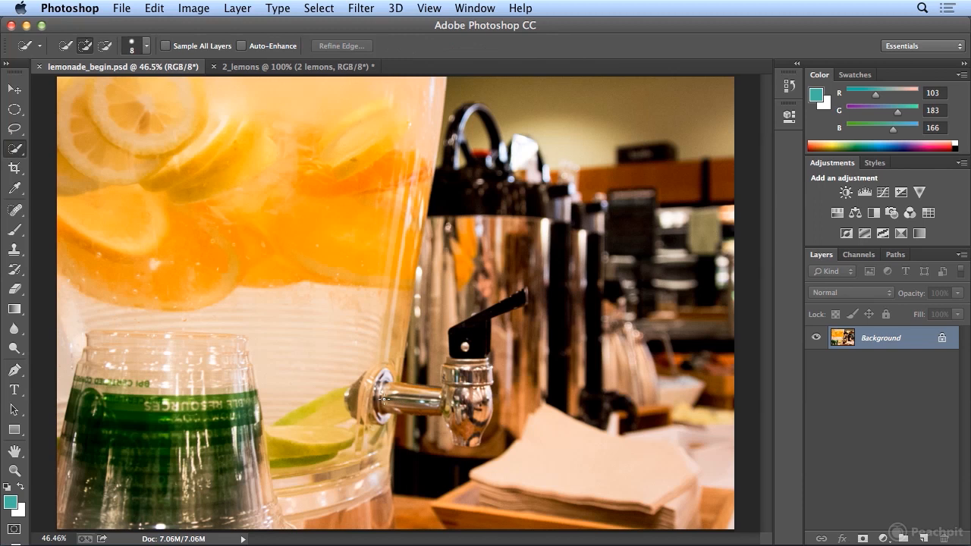
{"action": "key", "text": "bracketright"}
{"action": "key", "text": "bracketright"}
{"action": "key", "text": "bracketright"}
{"action": "key", "text": "bracketright"}
{"action": "key", "text": "bracketright"}
{"action": "key", "text": "bracketleft"}
{"action": "key", "text": "bracketleft"}
{"action": "key", "text": "bracketright"}
{"action": "key", "text": "bracketright"}
{"action": "mouse_move", "coordinate": [393, 396]}
{"action": "left_mouse_down"}
{"action": "mouse_move", "coordinate": [459, 400]}
{"action": "mouse_move", "coordinate": [463, 440]}
{"action": "mouse_move", "coordinate": [475, 436]}
{"action": "mouse_move", "coordinate": [480, 410]}
{"action": "mouse_move", "coordinate": [467, 344]}
{"action": "mouse_move", "coordinate": [447, 371]}
{"action": "left_mouse_up"}
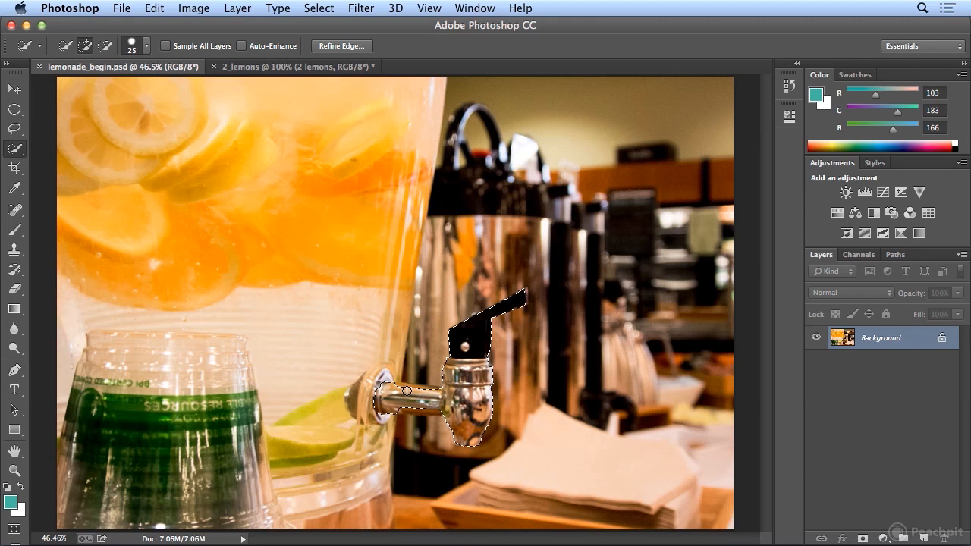
Step: Extend the quick selection along the tap's pipe and round flange with brush size 15
{"action": "key", "text": "bracketleft"}
{"action": "key", "text": "bracketleft"}
{"action": "left_click_drag", "start_coordinate": [395, 409], "coordinate": [410, 409]}
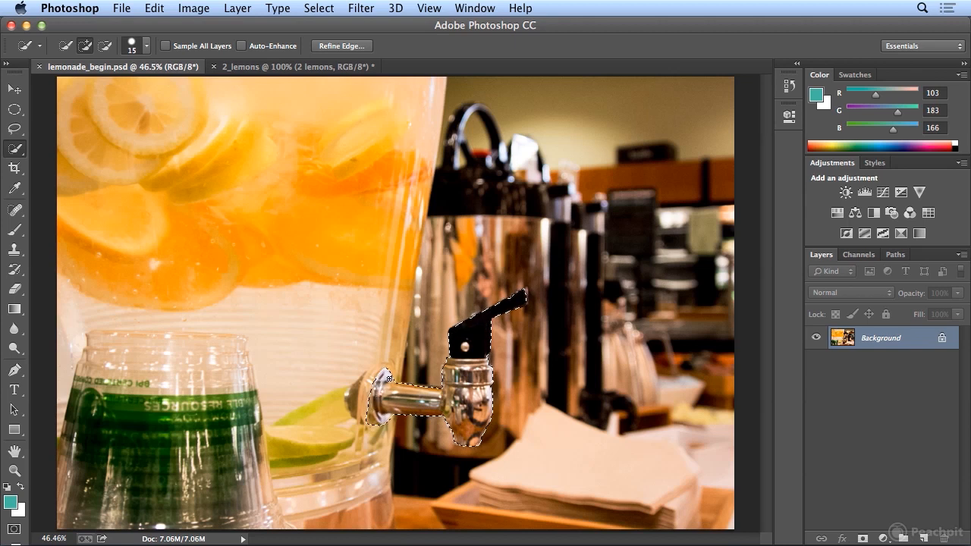
{"action": "key", "text": "alt"}
Step: Open Refine Edge for the tap selection and preview the whole cutout on white
{"action": "left_click", "coordinate": [340, 46]}
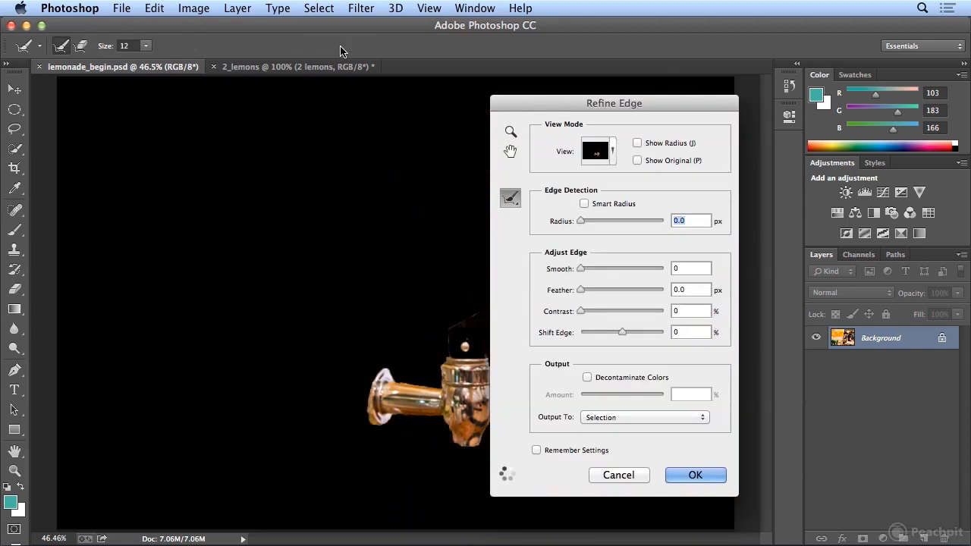
{"action": "left_click", "coordinate": [614, 152]}
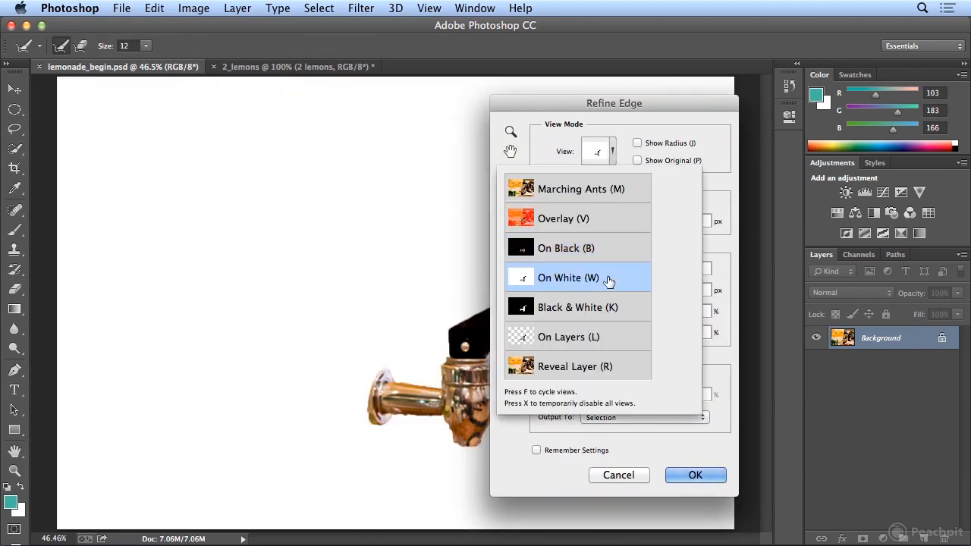
{"action": "left_click_drag", "start_coordinate": [552, 108], "coordinate": [624, 110]}
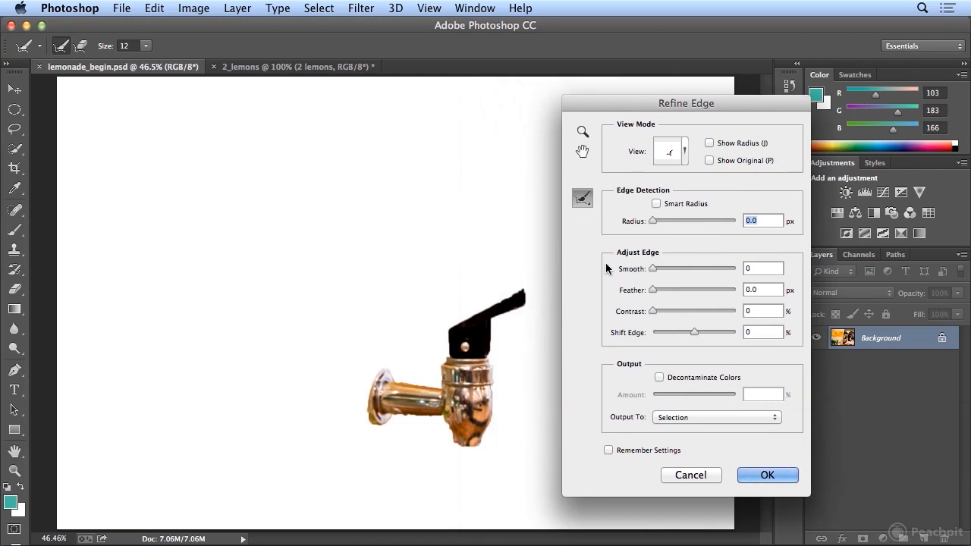
Step: Try edge settings of Smooth 57, Contrast 42% and Shift Edge -18% on the tap selection
{"action": "left_click_drag", "start_coordinate": [653, 269], "coordinate": [698, 271]}
{"action": "left_click_drag", "start_coordinate": [654, 311], "coordinate": [695, 311]}
{"action": "left_click_drag", "start_coordinate": [698, 268], "coordinate": [717, 269]}
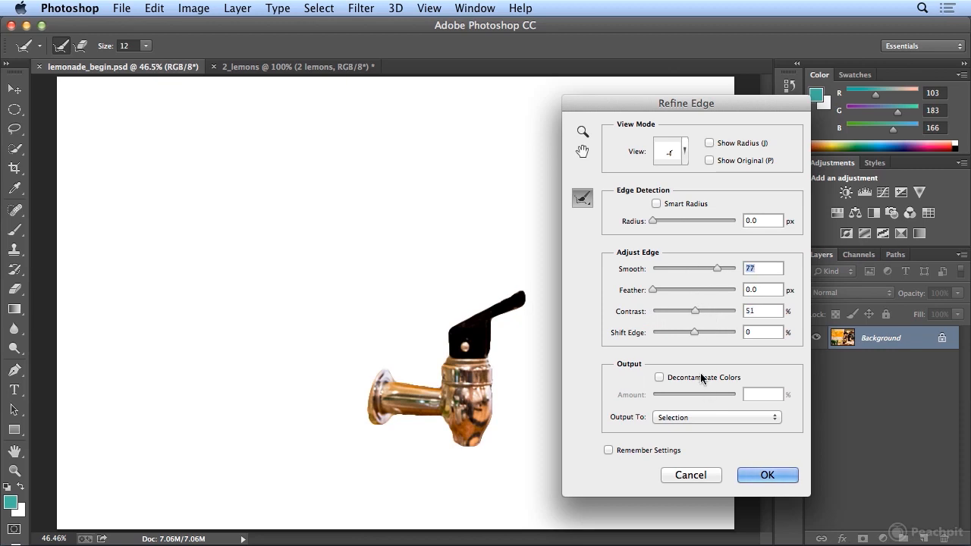
{"action": "left_click_drag", "start_coordinate": [694, 310], "coordinate": [678, 310]}
{"action": "mouse_move", "coordinate": [691, 314]}
{"action": "left_mouse_down"}
{"action": "mouse_move", "coordinate": [705, 314]}
{"action": "mouse_move", "coordinate": [676, 313]}
{"action": "mouse_move", "coordinate": [690, 331]}
{"action": "mouse_move", "coordinate": [675, 332]}
{"action": "mouse_move", "coordinate": [686, 337]}
{"action": "mouse_move", "coordinate": [687, 311]}
{"action": "left_mouse_up"}
{"action": "left_click_drag", "start_coordinate": [714, 275], "coordinate": [701, 270]}
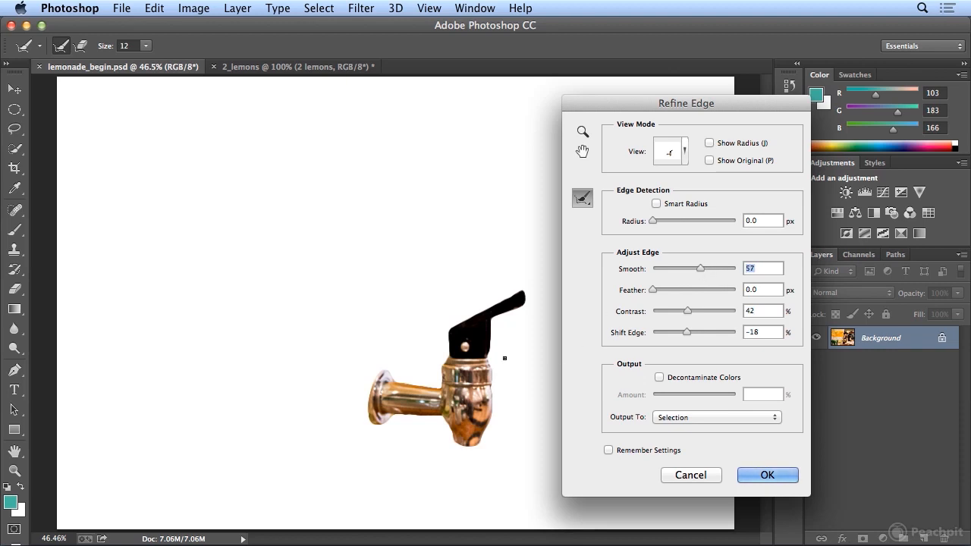
Step: Adjust the tap's edge to Smooth 65, Contrast 18% and Shift Edge -49%
{"action": "left_click_drag", "start_coordinate": [701, 269], "coordinate": [730, 268]}
{"action": "left_click_drag", "start_coordinate": [731, 269], "coordinate": [704, 270]}
{"action": "left_click_drag", "start_coordinate": [704, 269], "coordinate": [695, 269]}
{"action": "left_click_drag", "start_coordinate": [686, 309], "coordinate": [668, 313]}
{"action": "mouse_move", "coordinate": [697, 271]}
{"action": "left_mouse_down"}
{"action": "mouse_move", "coordinate": [680, 268]}
{"action": "mouse_move", "coordinate": [707, 267]}
{"action": "left_mouse_up"}
{"action": "left_click_drag", "start_coordinate": [687, 332], "coordinate": [674, 331]}
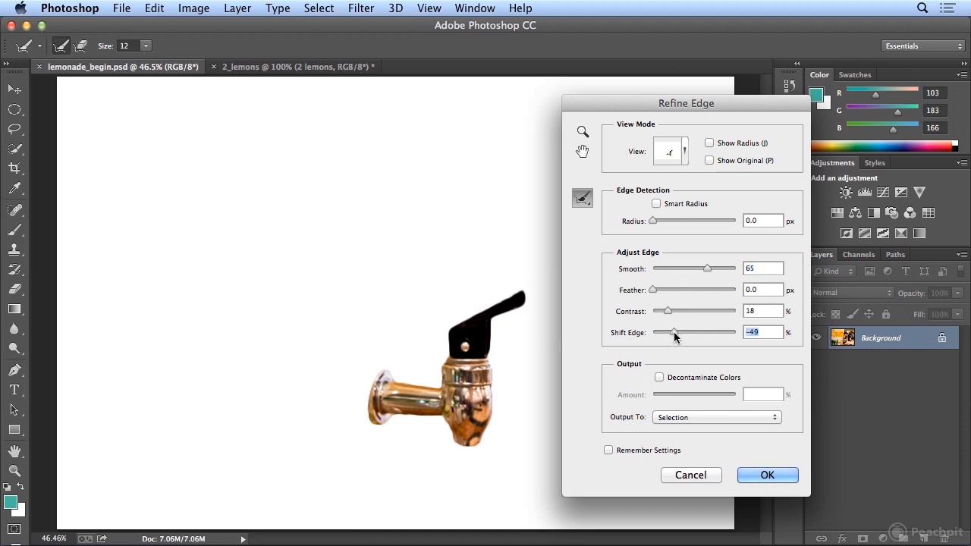
Step: Compare the refined tap edge with the original selection by toggling the original view on and off
{"action": "left_click", "coordinate": [708, 161]}
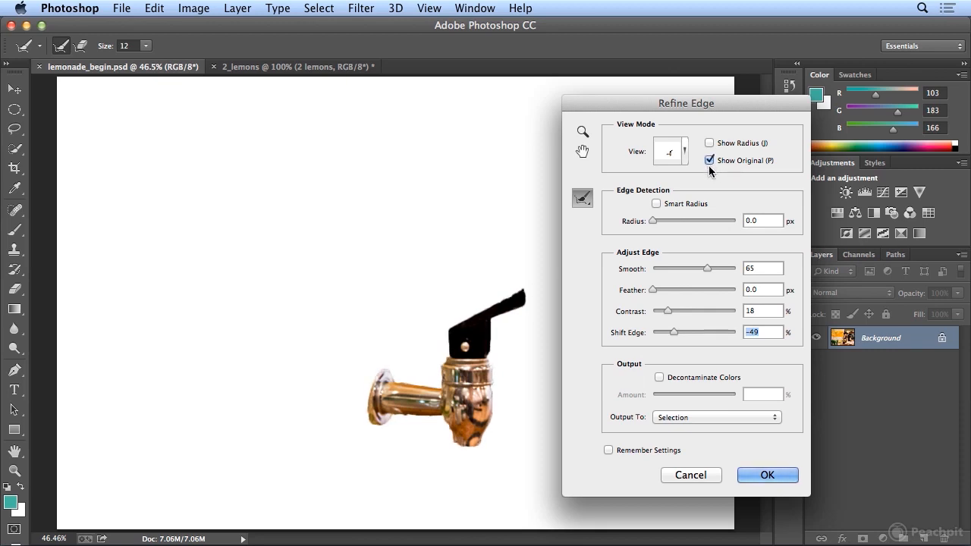
{"action": "left_click", "coordinate": [711, 161]}
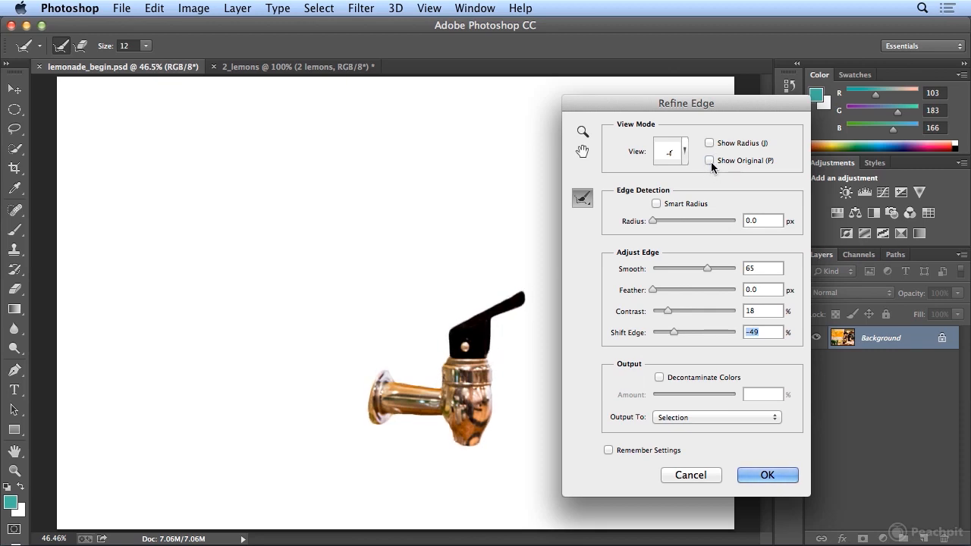
{"action": "left_click", "coordinate": [710, 161]}
{"action": "left_click", "coordinate": [710, 161]}
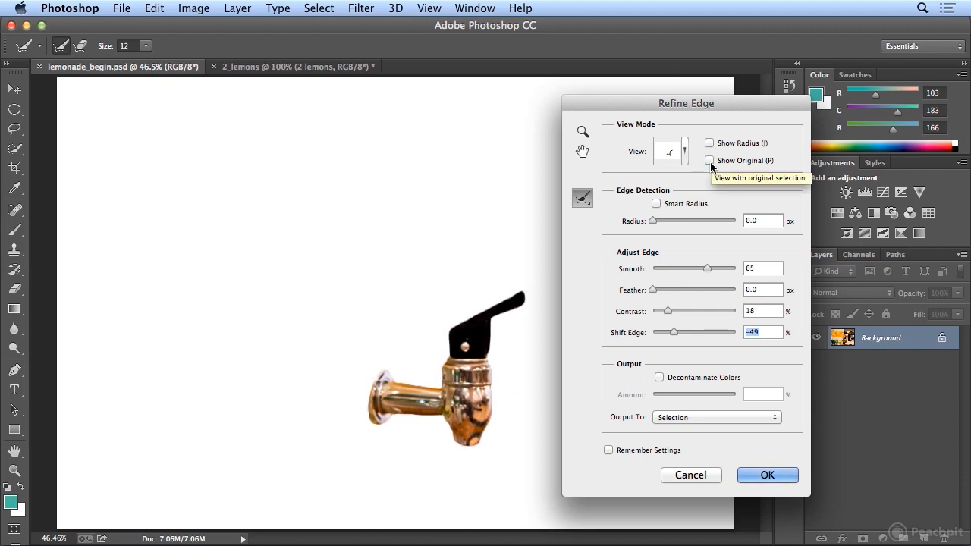
{"action": "left_click", "coordinate": [710, 161]}
{"action": "left_click", "coordinate": [709, 161]}
Step: Readjust the Smooth amount of the tap's edge to 51
{"action": "left_click_drag", "start_coordinate": [705, 272], "coordinate": [663, 271]}
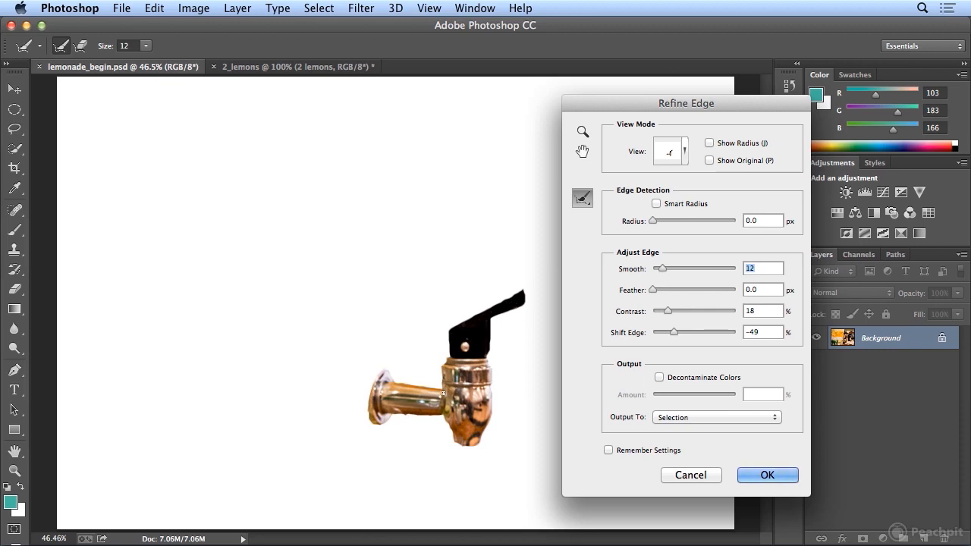
{"action": "left_click", "coordinate": [688, 419]}
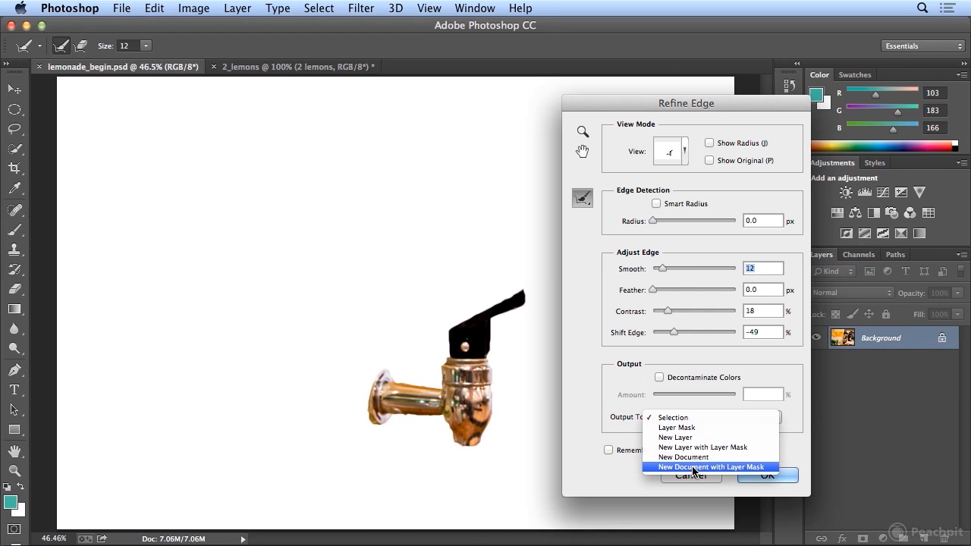
{"action": "key", "text": "Escape"}
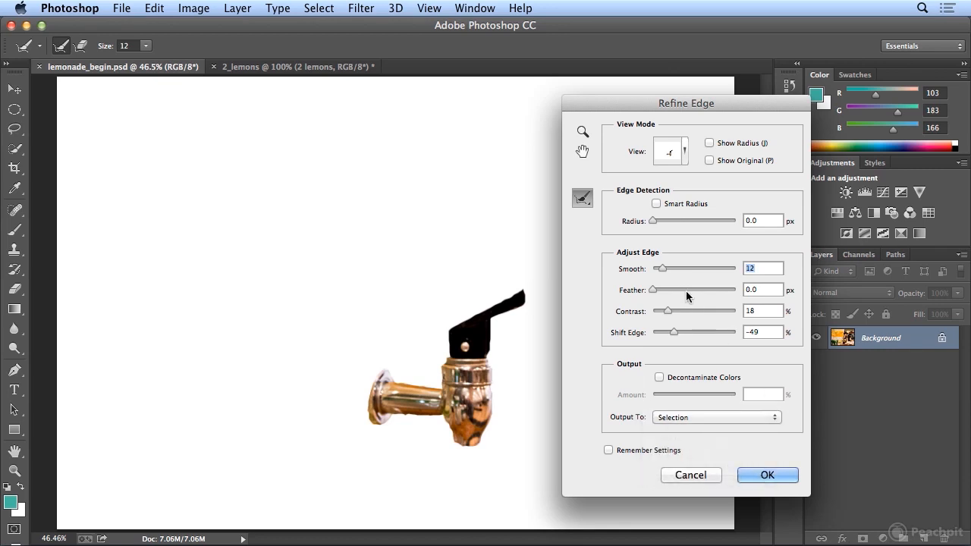
{"action": "left_click_drag", "start_coordinate": [662, 269], "coordinate": [671, 271]}
{"action": "left_click_drag", "start_coordinate": [679, 267], "coordinate": [695, 267]}
Step: Output the refined tap selection to a new document with a layer mask
{"action": "left_click", "coordinate": [690, 418]}
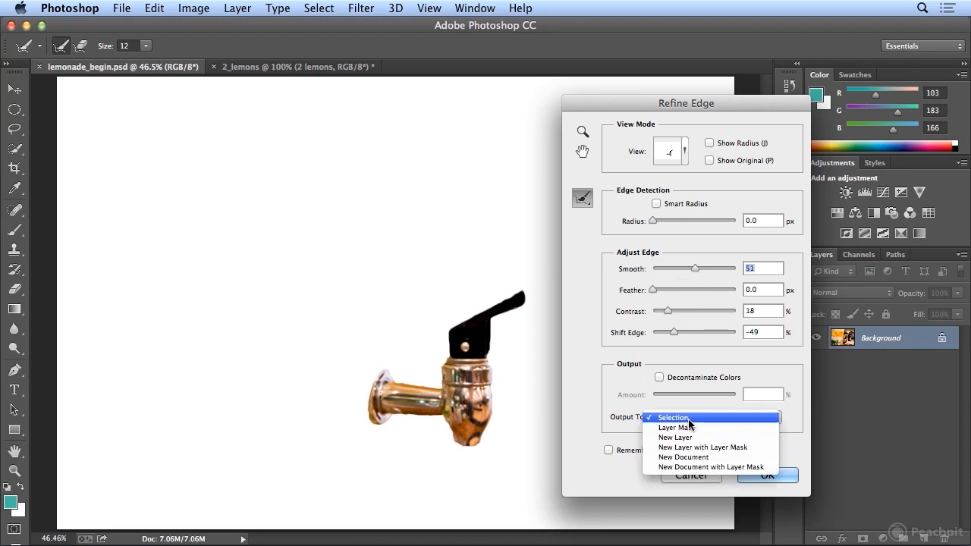
{"action": "left_click", "coordinate": [702, 468]}
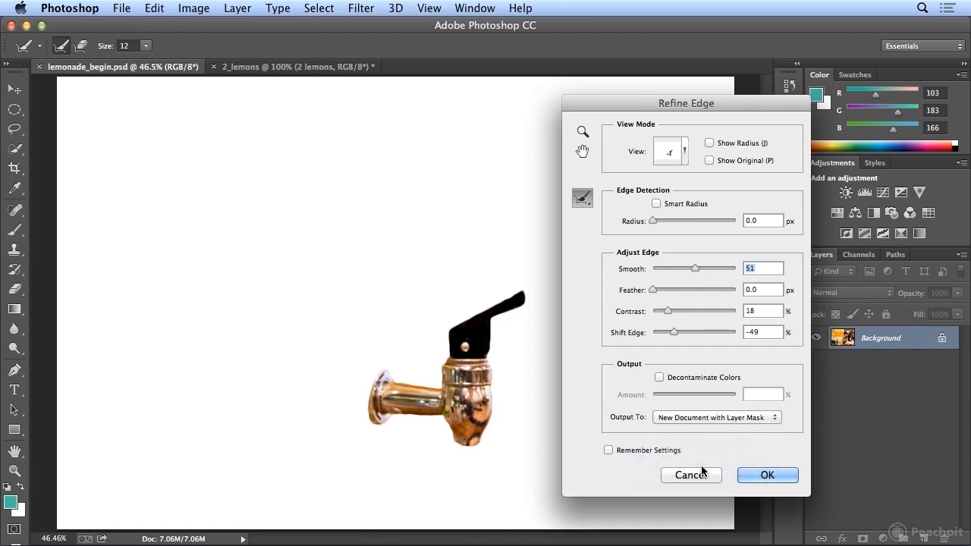
{"action": "left_click", "coordinate": [778, 478]}
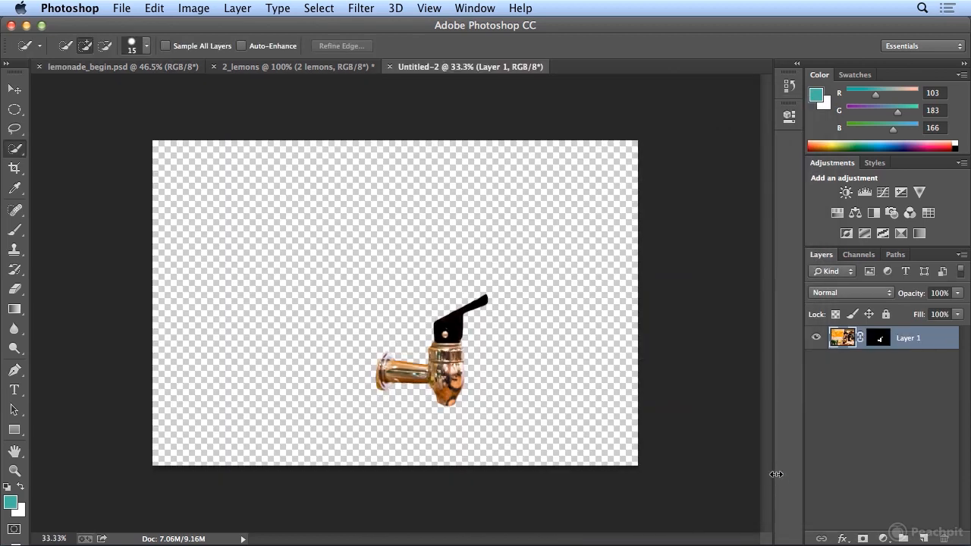
Step: Inspect the tap cutout's edges at 100% and make Layer 1's mask active
{"action": "key", "text": "super+1"}
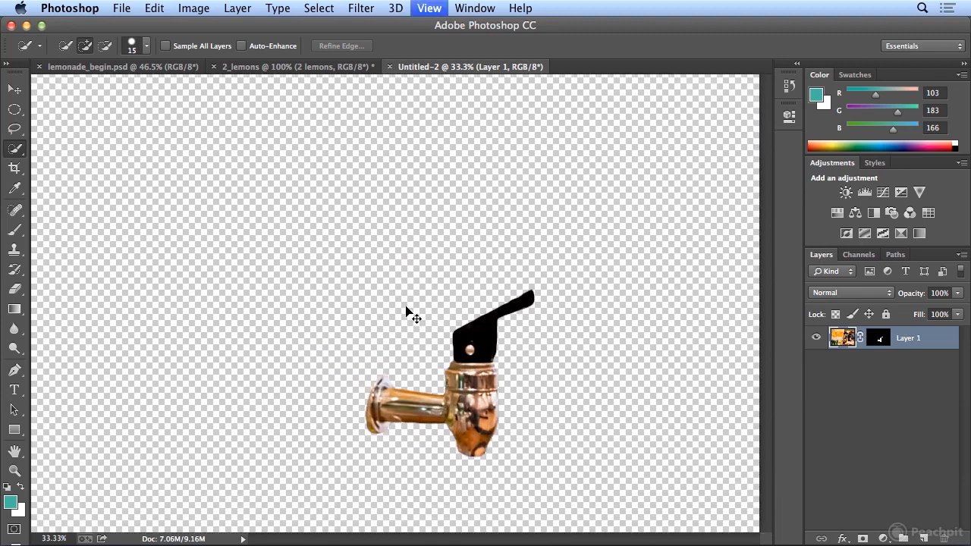
{"action": "scroll", "coordinate": [437, 315], "scroll_direction": "down", "scroll_amount": 8}
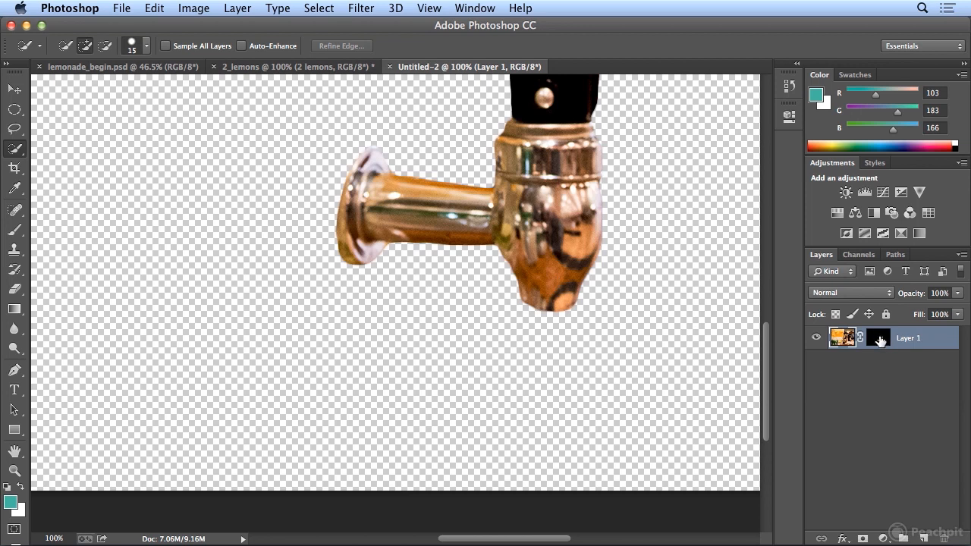
{"action": "left_click", "coordinate": [878, 338]}
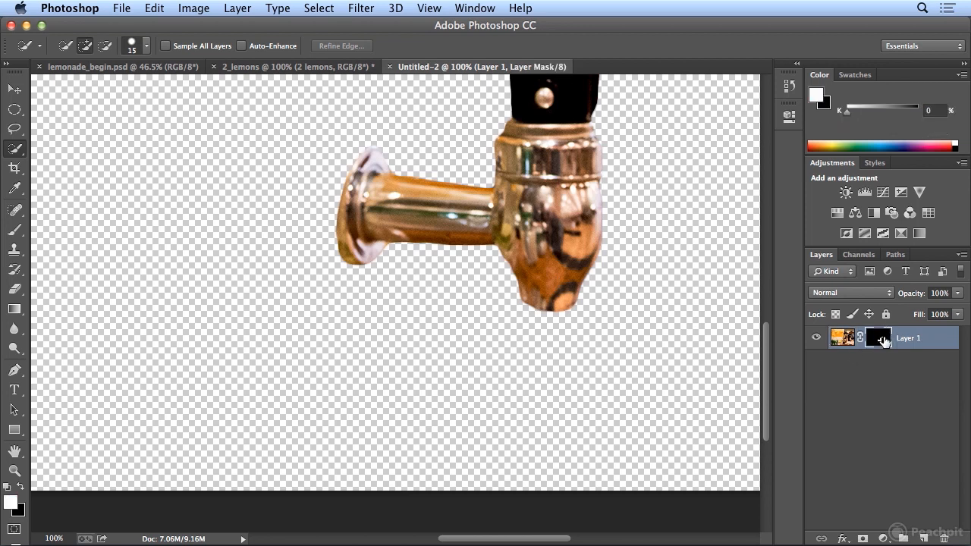
{"action": "key", "text": "super+minus"}
{"action": "key", "text": "super+minus"}
{"action": "key", "text": "super+minus"}
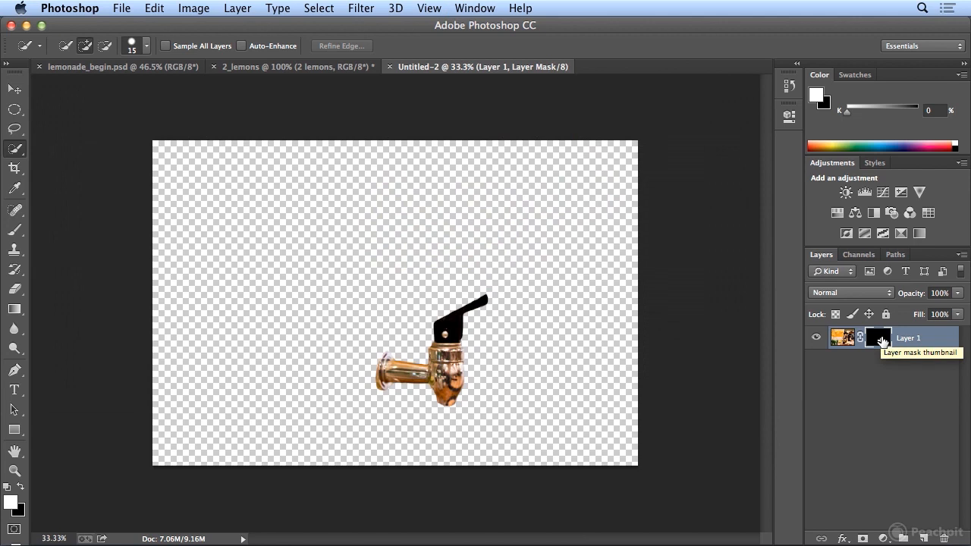
Step: Draw three separate elliptical selections in the empty area above and beside the tap
{"action": "left_click", "coordinate": [15, 110]}
{"action": "left_click_drag", "start_coordinate": [190, 168], "coordinate": [256, 219]}
{"action": "left_click_drag", "start_coordinate": [377, 222], "coordinate": [454, 279]}
{"action": "left_click_drag", "start_coordinate": [224, 270], "coordinate": [329, 352]}
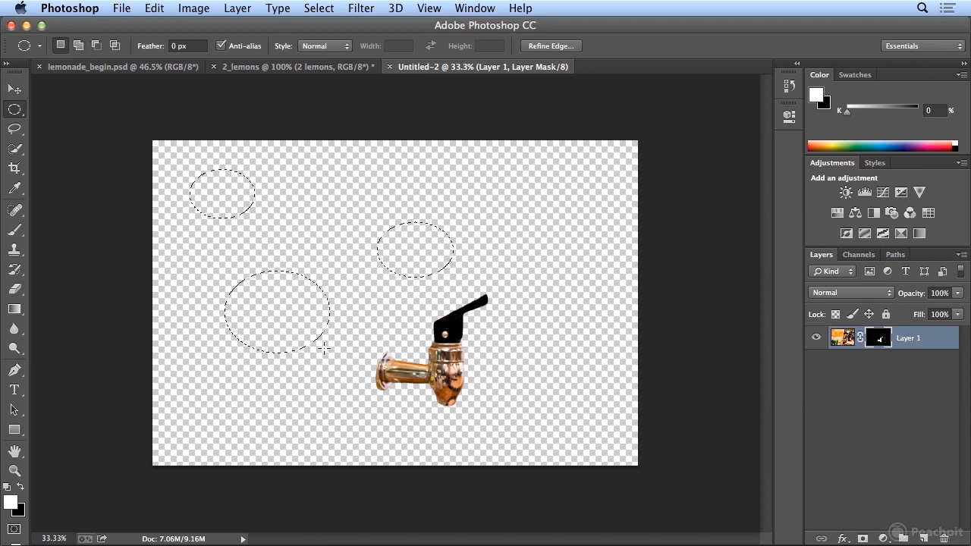
Step: Subtract overlapping ellipses from the three elliptical selections and deselect everything
{"action": "key", "text": "alt"}
{"action": "left_click_drag", "start_coordinate": [314, 281], "coordinate": [225, 181]}
{"action": "left_click_drag", "start_coordinate": [342, 226], "coordinate": [396, 282]}
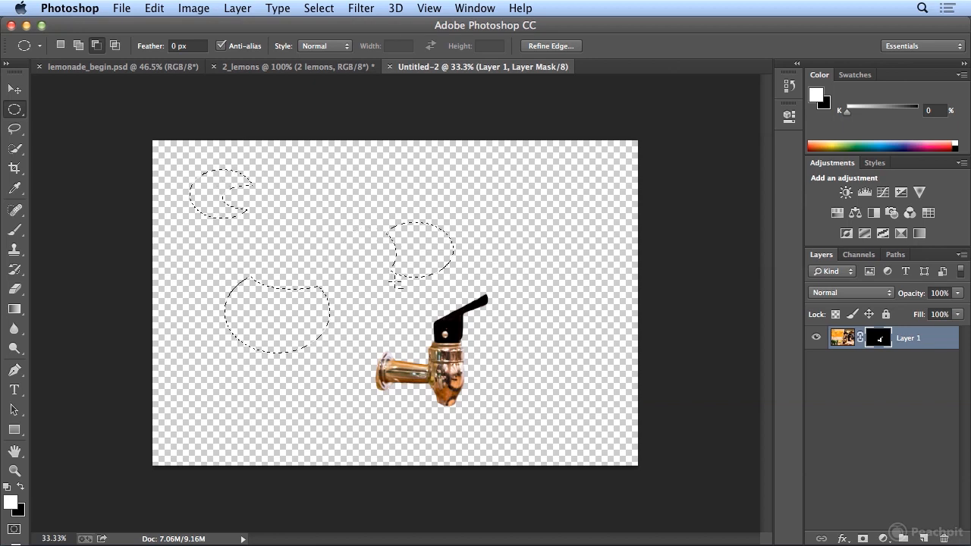
{"action": "key", "text": "super+d"}
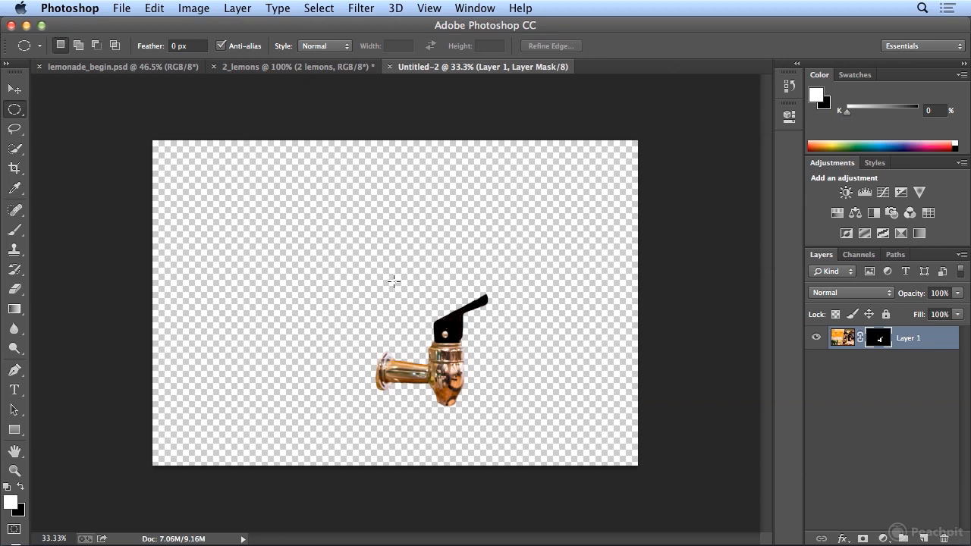
Step: Draw an elliptical selection about 1.68 in wide and 1.78 in high, repositioning it over the tap while drawing
{"action": "left_click_drag", "start_coordinate": [285, 178], "coordinate": [388, 289]}
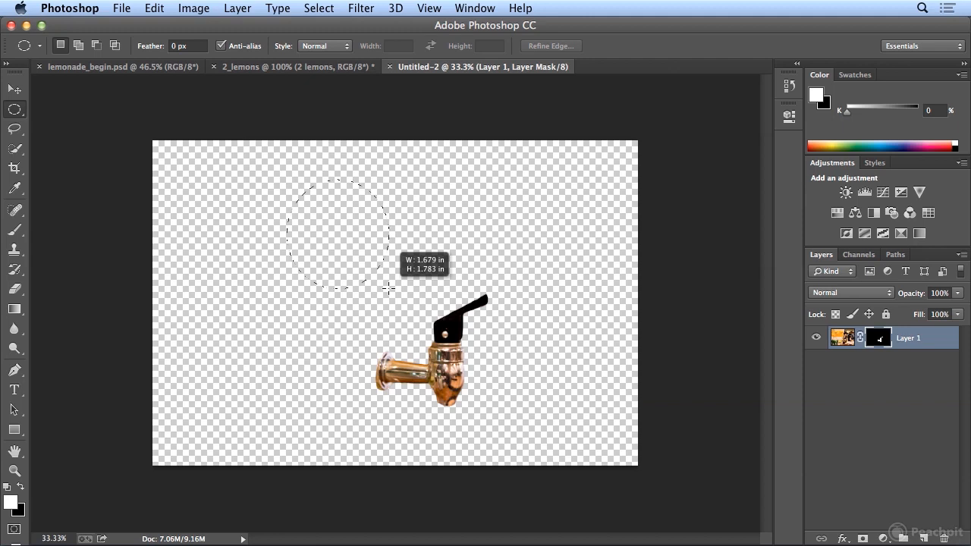
{"action": "mouse_move", "coordinate": [388, 288]}
{"action": "left_mouse_down"}
{"action": "mouse_move", "coordinate": [389, 305]}
{"action": "mouse_move", "coordinate": [485, 420]}
{"action": "left_mouse_up"}
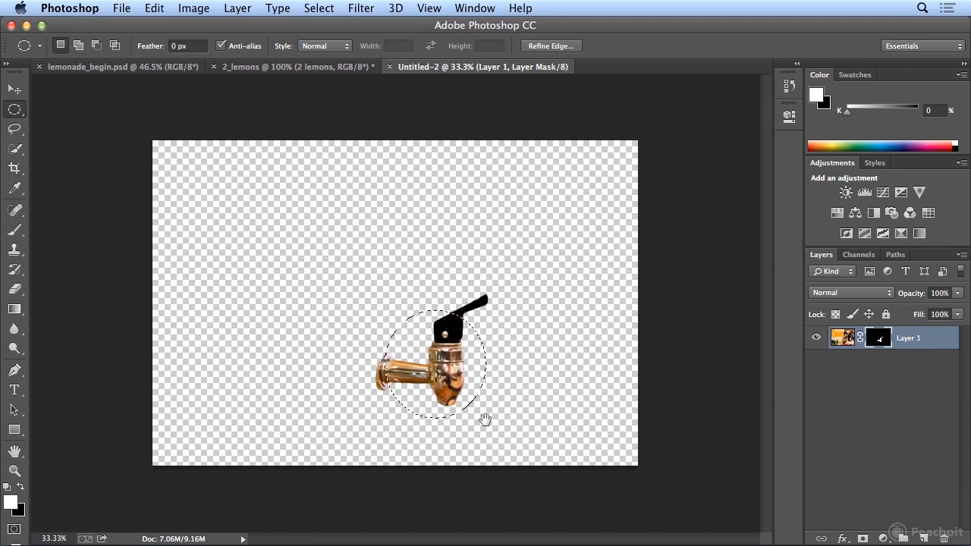
Step: Nudge the elliptical selection over the tap in small and larger increments and deselect it
{"action": "key", "text": "Right"}
{"action": "key", "text": "Right"}
{"action": "key", "text": "Right"}
{"action": "key", "text": "Right"}
{"action": "key", "text": "Right"}
{"action": "key", "text": "Right"}
{"action": "key", "text": "Right"}
{"action": "key", "text": "Right"}
{"action": "key", "text": "Right"}
{"action": "key", "text": "Right"}
{"action": "key", "text": "Right"}
{"action": "key", "text": "Right"}
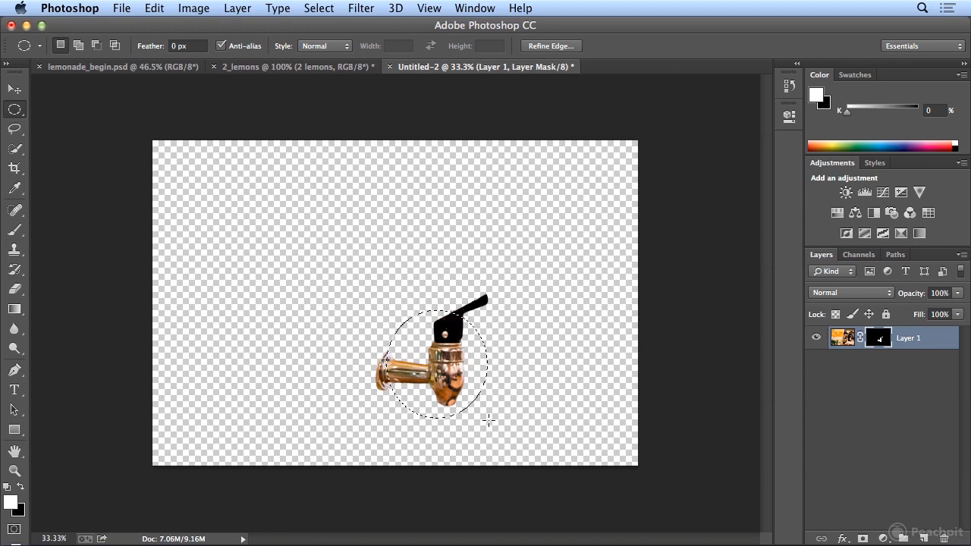
{"action": "key", "text": "Left"}
{"action": "key", "text": "Left"}
{"action": "key", "text": "Left"}
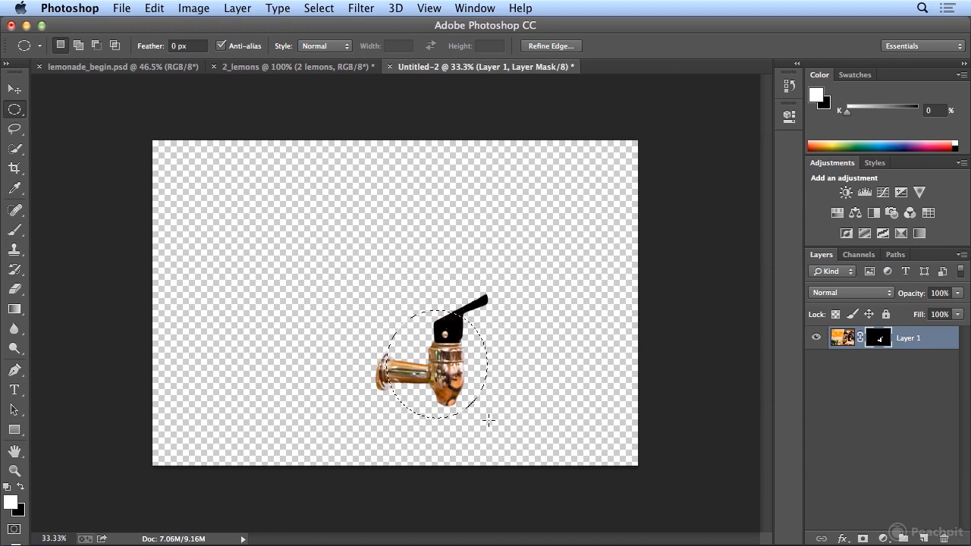
{"action": "key", "text": "shift+Up"}
{"action": "key", "text": "shift+Right"}
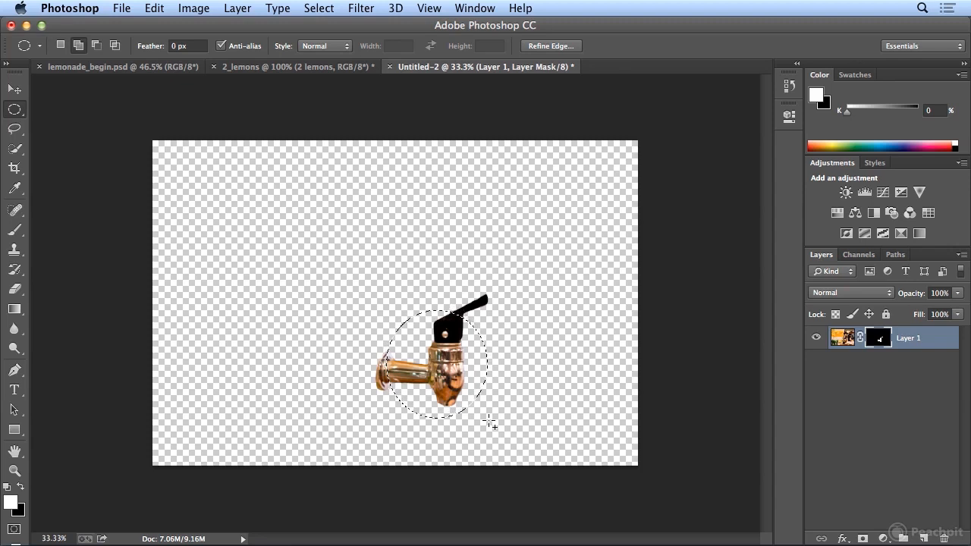
{"action": "key", "text": "shift+Down"}
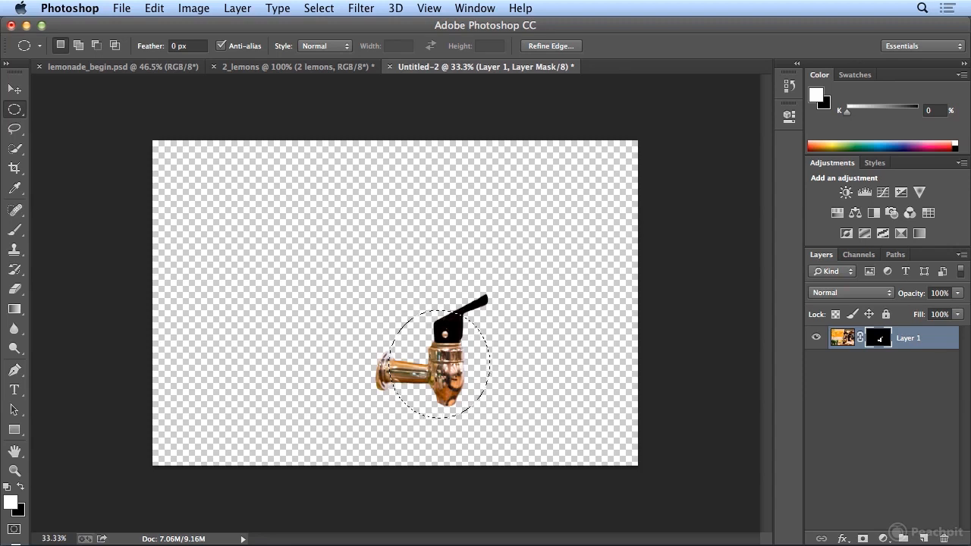
{"action": "key", "text": "super+d"}
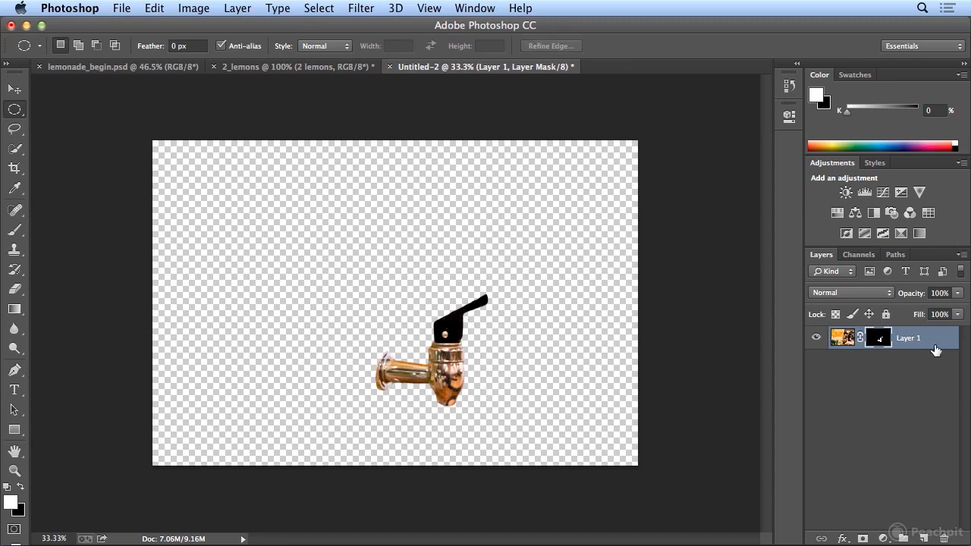
Step: Nudge the masked tap layer upward in small increments with the Move tool
{"action": "left_click", "coordinate": [14, 89]}
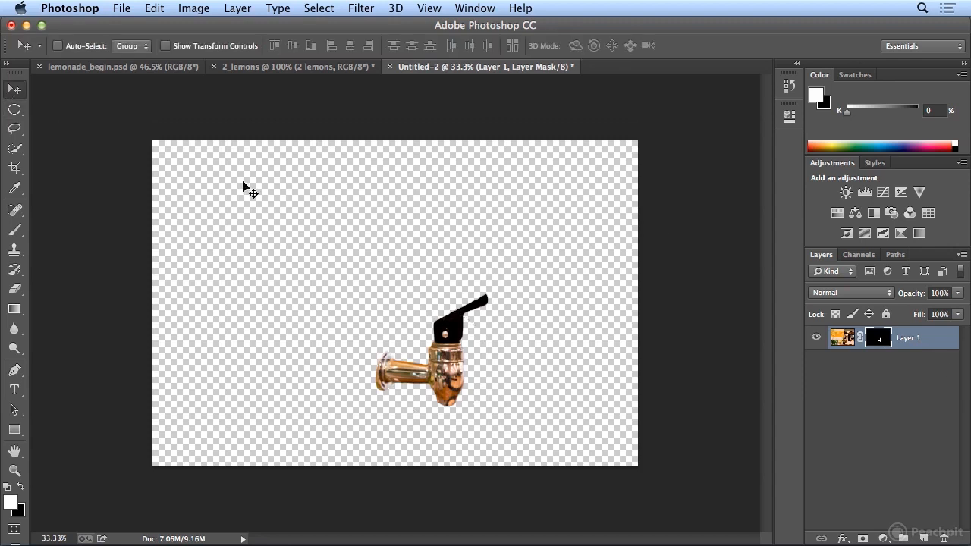
{"action": "key", "text": "Up"}
{"action": "key", "text": "Up"}
{"action": "key", "text": "Up"}
{"action": "key", "text": "Up"}
{"action": "key", "text": "Up"}
{"action": "key", "text": "Up"}
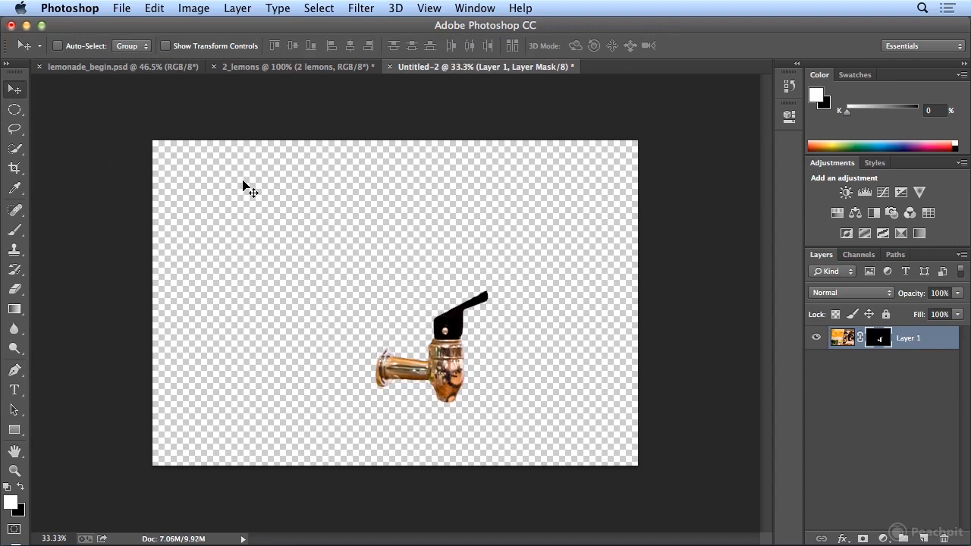
{"action": "key", "text": "Up"}
{"action": "key", "text": "Up"}
{"action": "key", "text": "Up"}
{"action": "key", "text": "Up"}
{"action": "key", "text": "Up"}
{"action": "key", "text": "Up"}
{"action": "key", "text": "Up"}
{"action": "key", "text": "Up"}
{"action": "key", "text": "Up"}
{"action": "key", "text": "Up"}
{"action": "key", "text": "Up"}
{"action": "key", "text": "Up"}
{"action": "key", "text": "Up"}
{"action": "key", "text": "Up"}
{"action": "key", "text": "Up"}
{"action": "key", "text": "Up"}
{"action": "key", "text": "Up"}
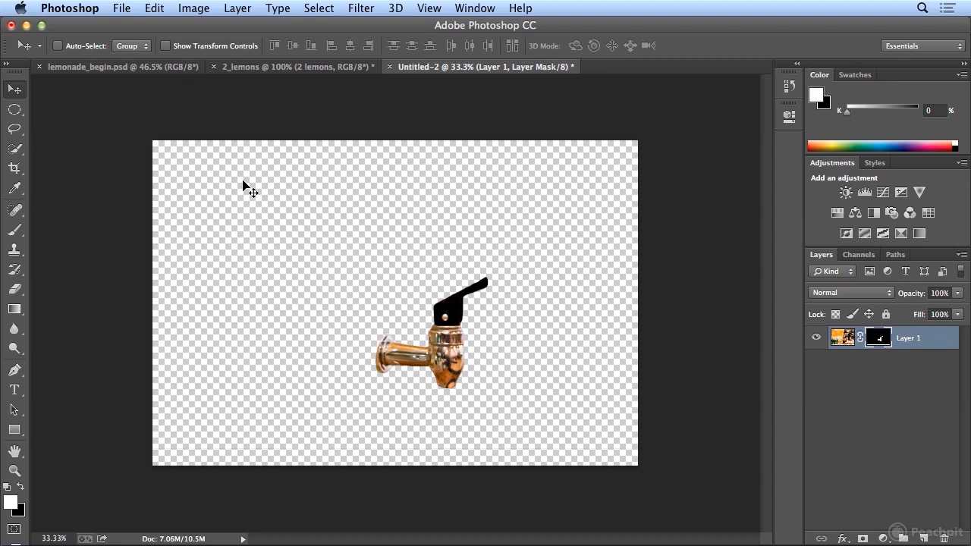
Step: Transform the tap selection in lemonade_begin.psd, enlarging it to about 131% width and 116% height with its upper-right corner distorted downward
{"action": "left_click", "coordinate": [156, 69]}
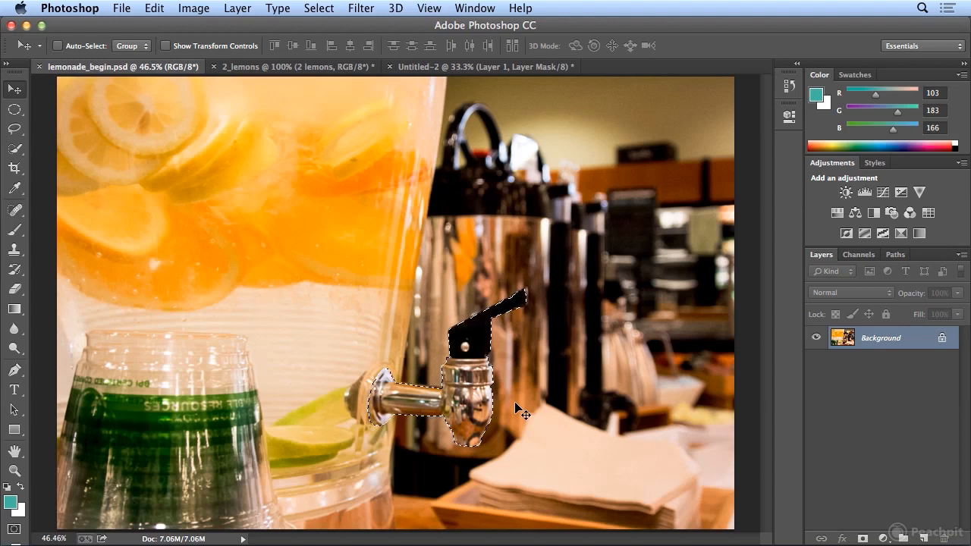
{"action": "left_click", "coordinate": [313, 10]}
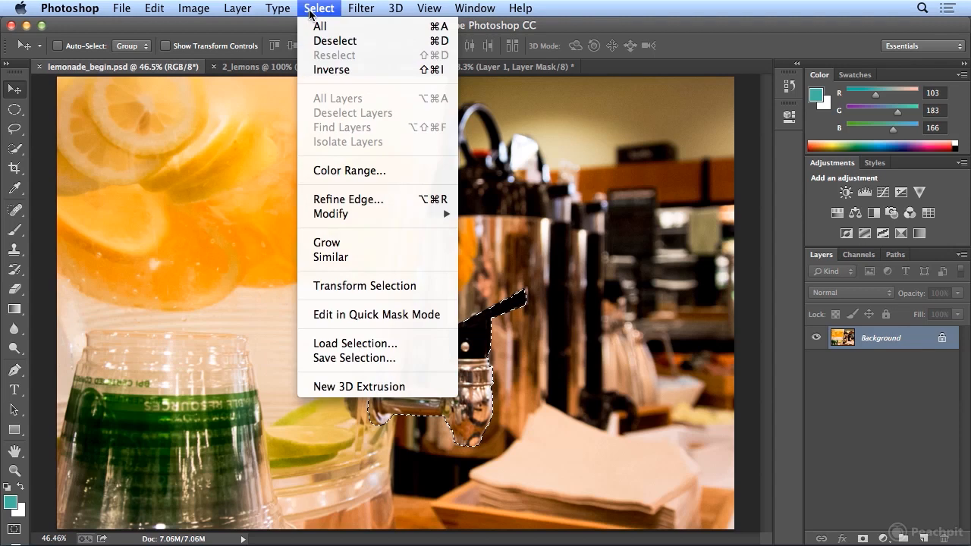
{"action": "left_click", "coordinate": [371, 286]}
{"action": "left_click_drag", "start_coordinate": [526, 289], "coordinate": [565, 265]}
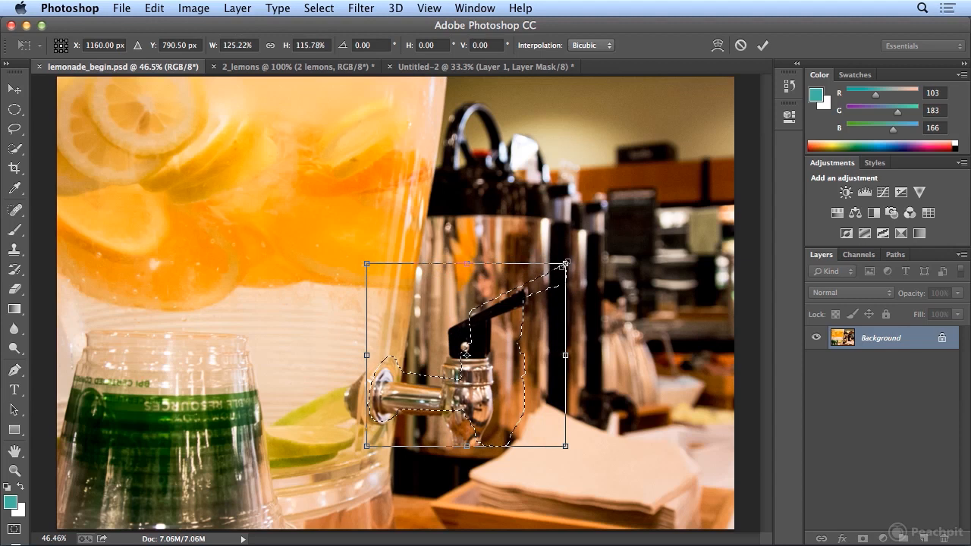
{"action": "left_click_drag", "start_coordinate": [564, 266], "coordinate": [572, 293]}
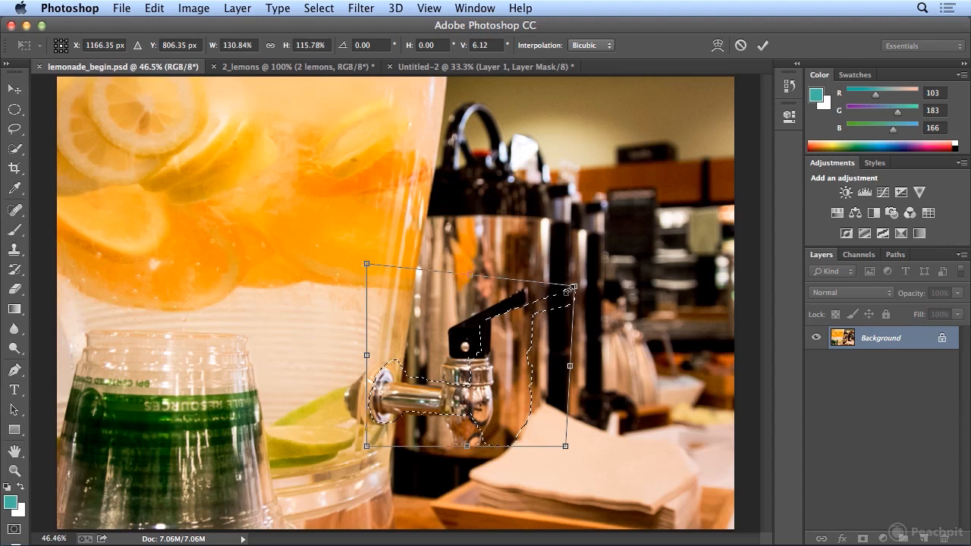
{"action": "key", "text": "Return"}
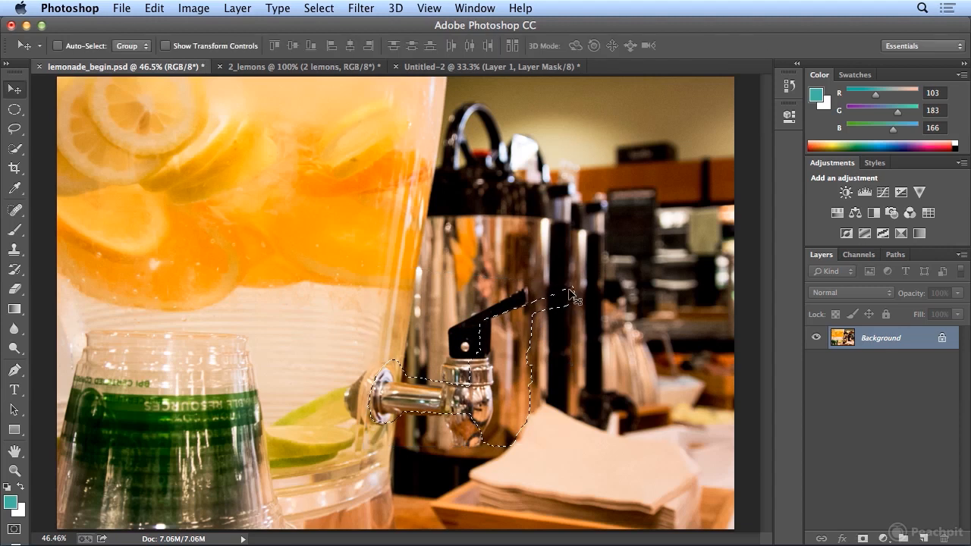
Step: Transform the distorted tap selection again, pulling its upper-right corner inward to about 89% width and 87% height, and apply the transformation
{"action": "left_click", "coordinate": [314, 6]}
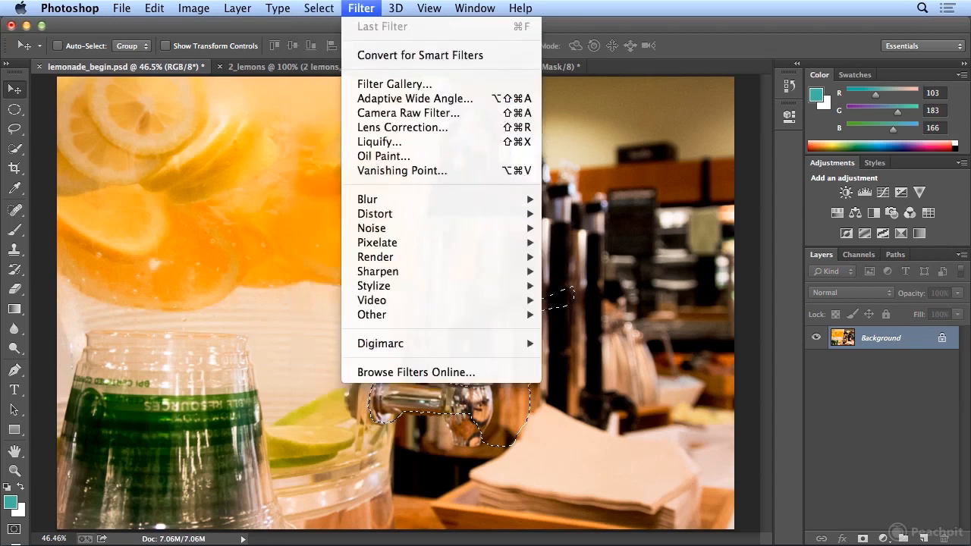
{"action": "left_click", "coordinate": [337, 286]}
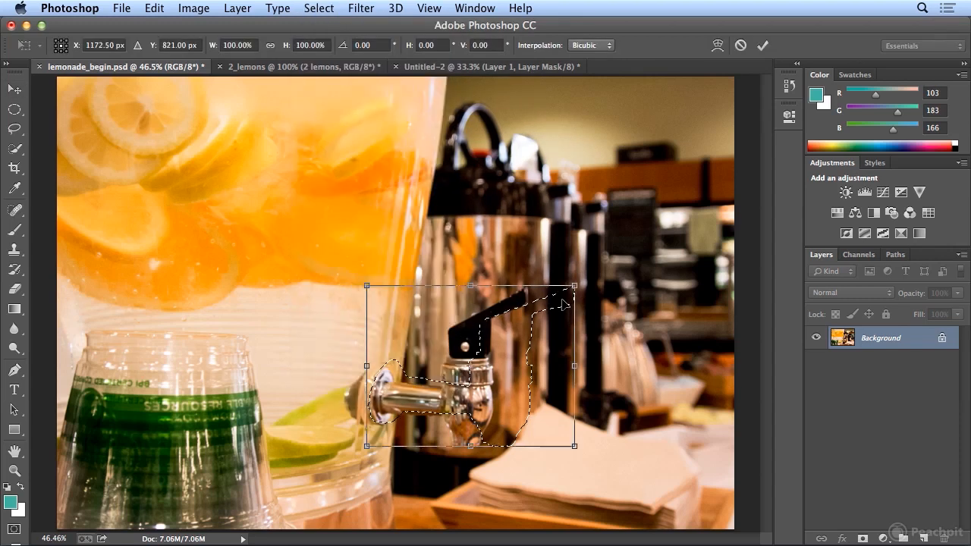
{"action": "left_click_drag", "start_coordinate": [576, 289], "coordinate": [551, 307]}
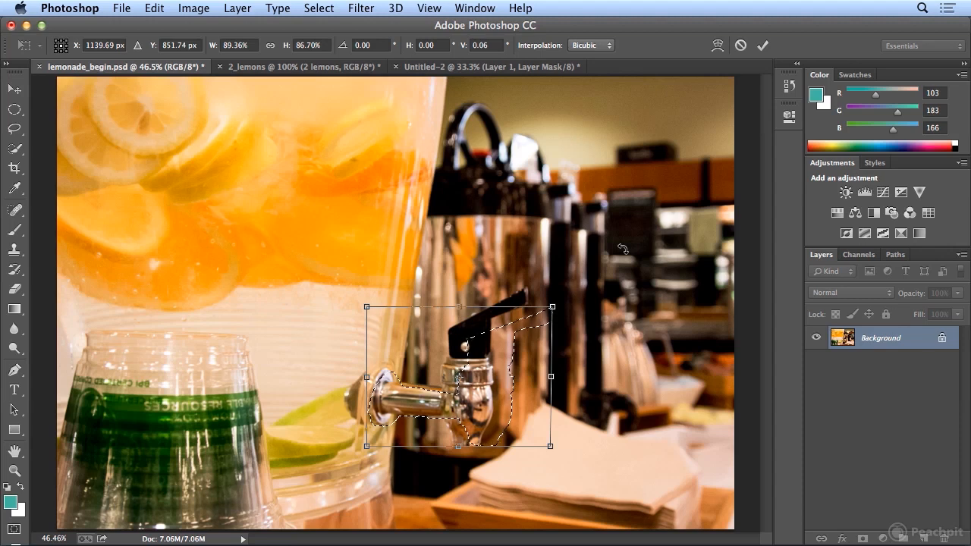
{"action": "left_click", "coordinate": [12, 111]}
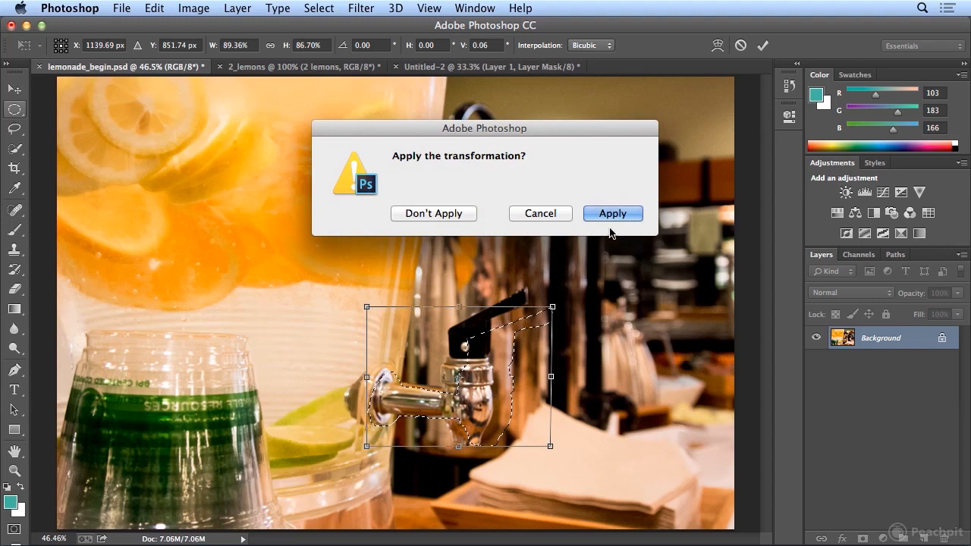
{"action": "left_click", "coordinate": [612, 214]}
Step: Switch from the Elliptical Marquee to the Rectangular Marquee tool
{"action": "left_click", "coordinate": [14, 110]}
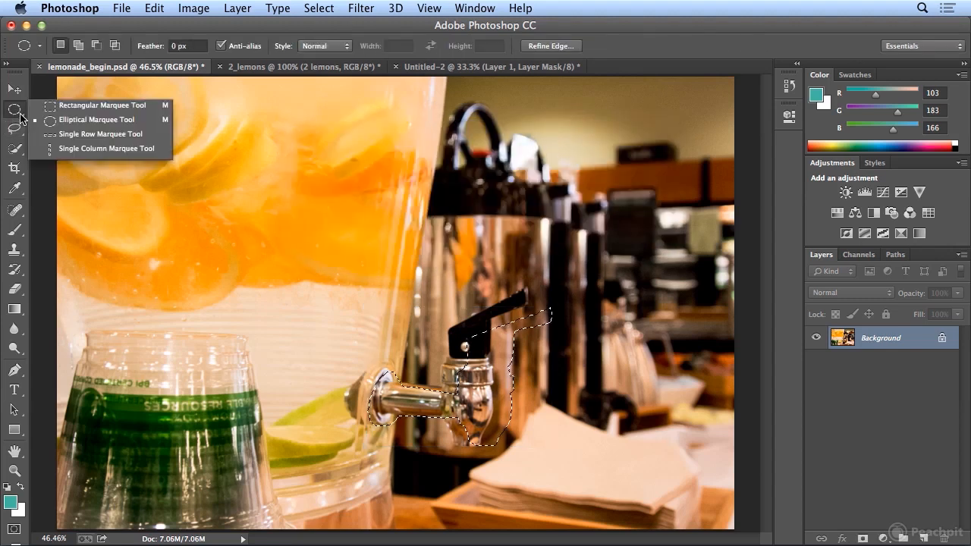
{"action": "left_click", "coordinate": [71, 110]}
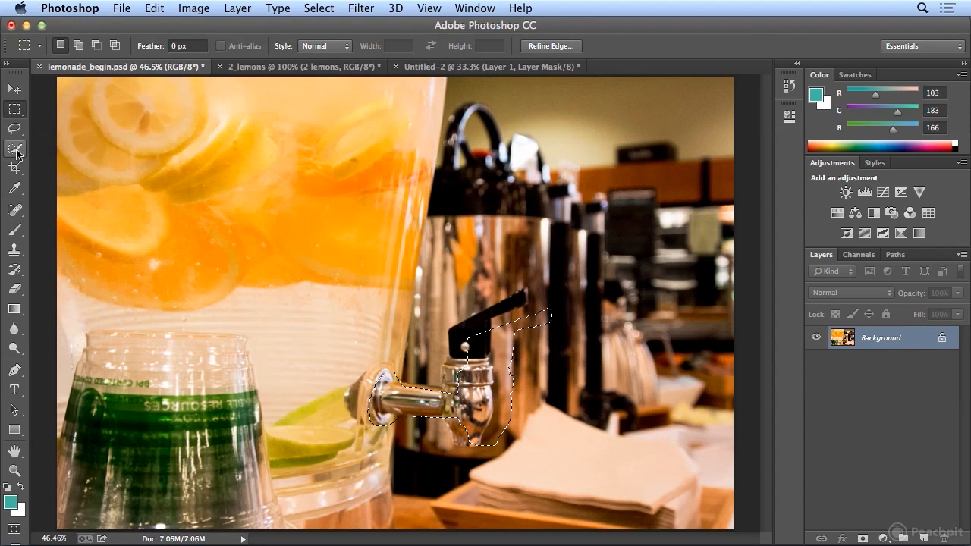